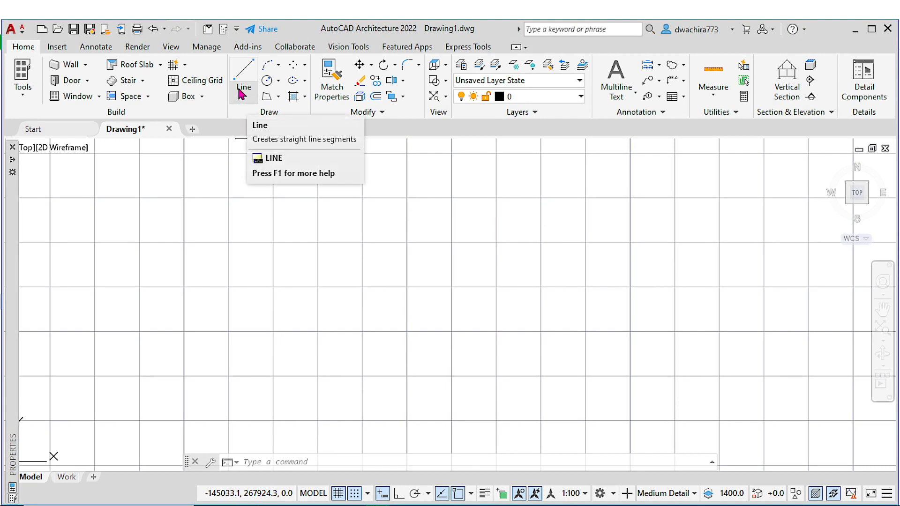
- Hide the Build panel from the ribbon's Home tools
left_click(243, 98)
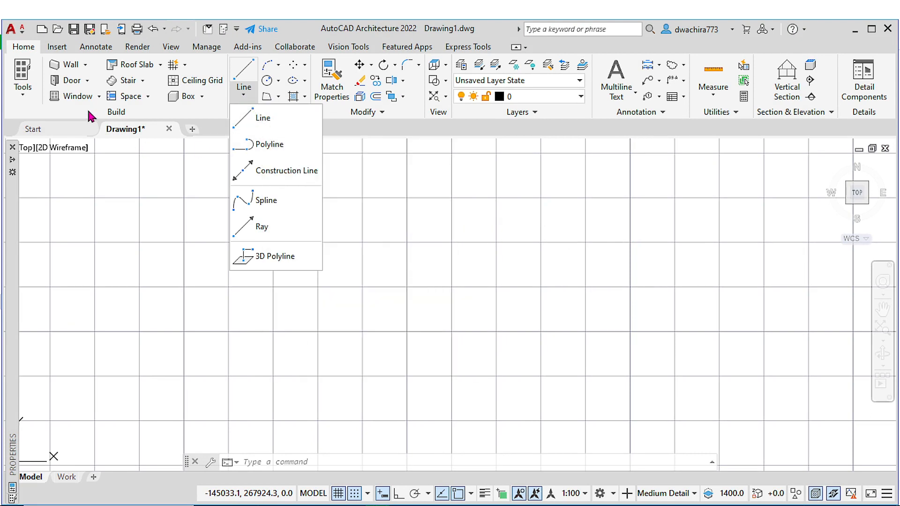
right_click(89, 110)
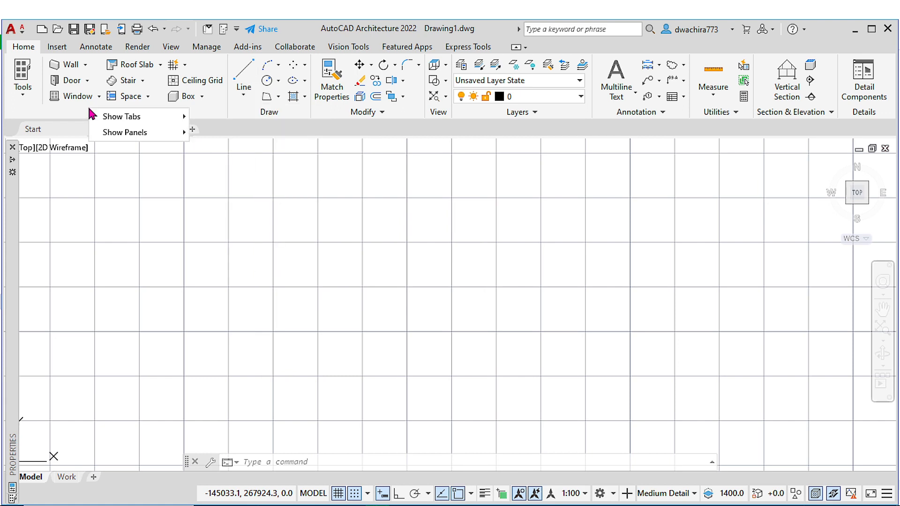
mouse_move(133, 133)
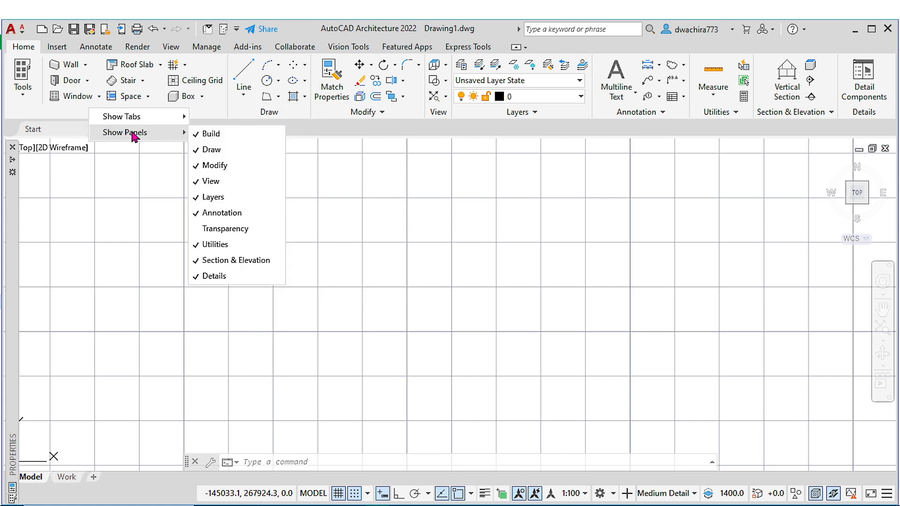
left_click(206, 134)
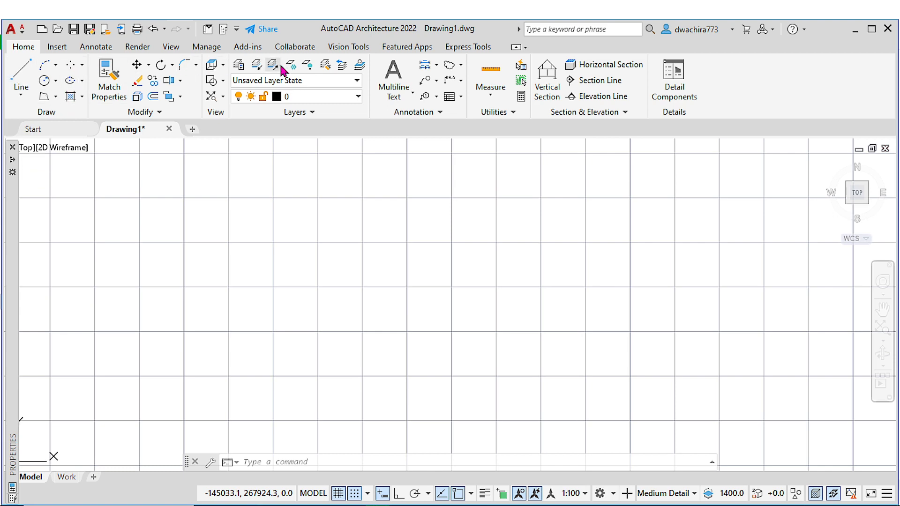
left_click(19, 94)
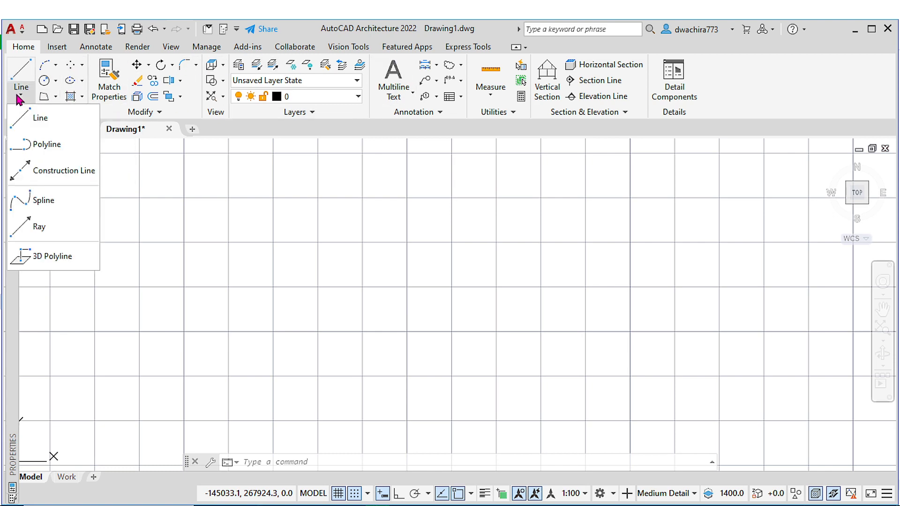
left_click(32, 121)
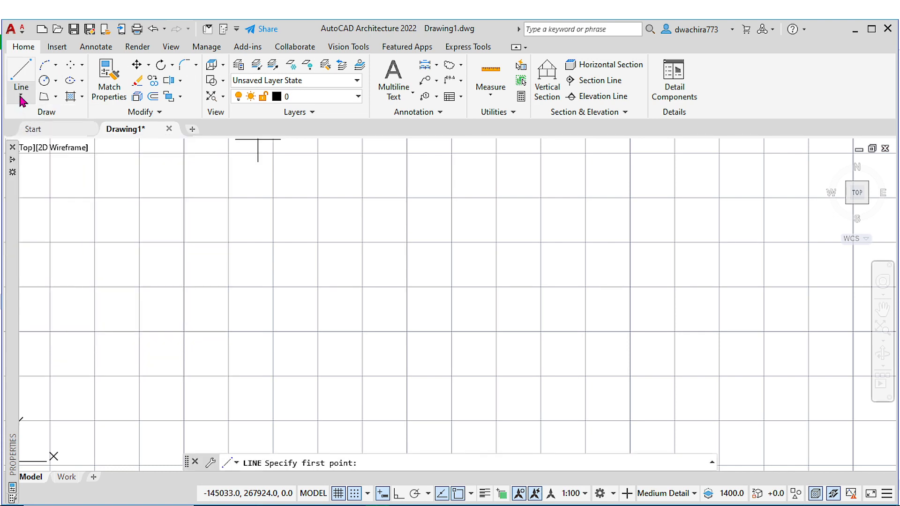
left_click(21, 94)
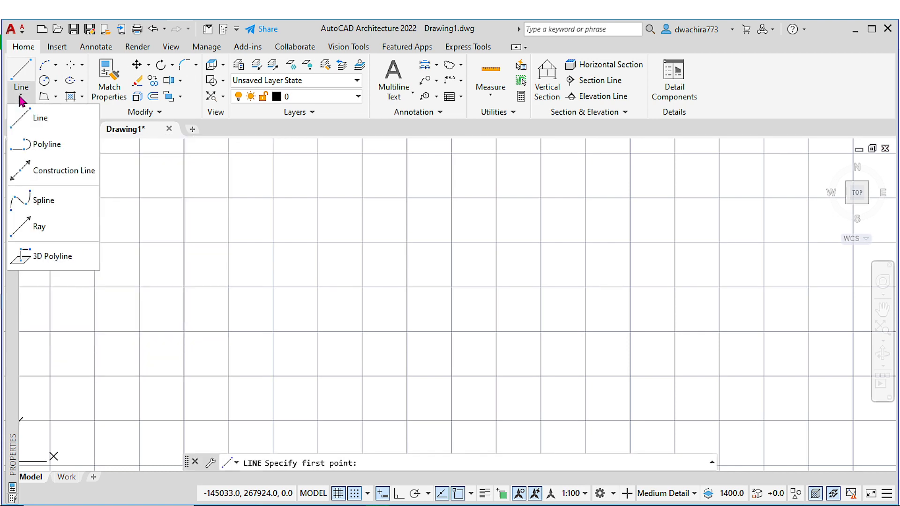
left_click(28, 120)
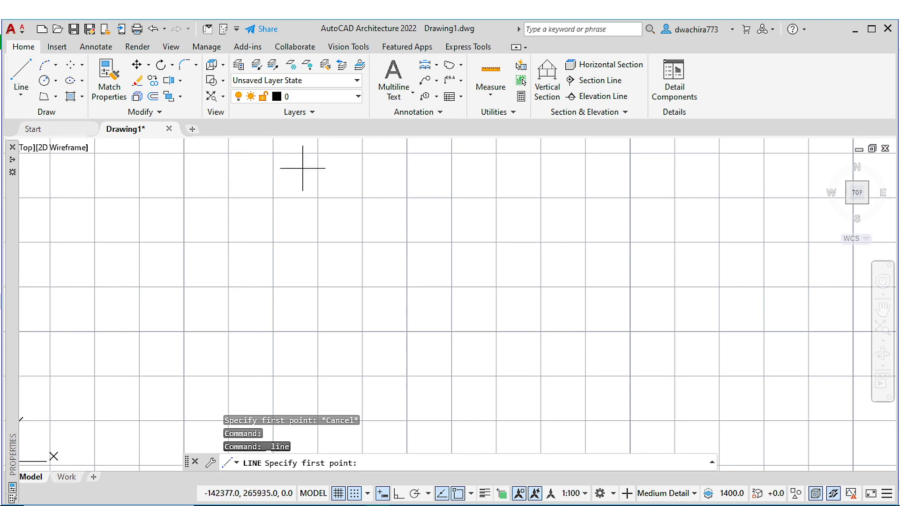
scroll(260, 196, "up", 4)
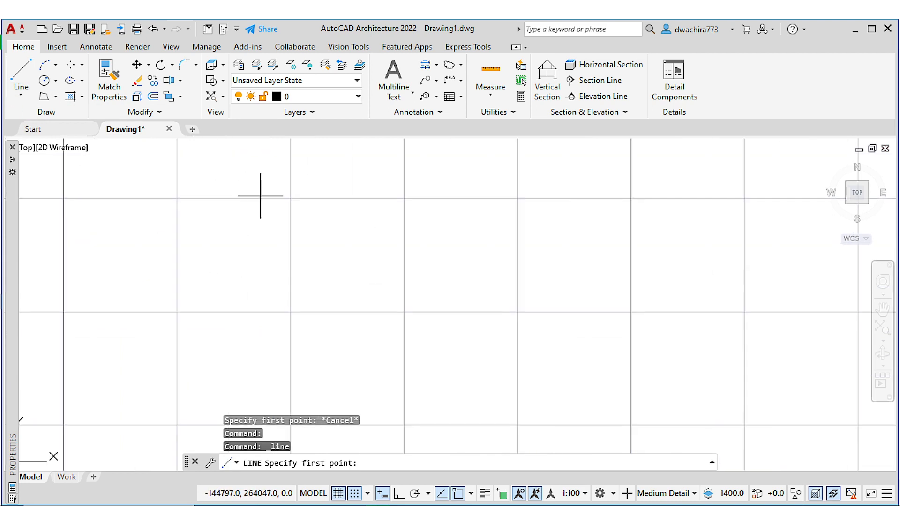
scroll(267, 237, "down", 4)
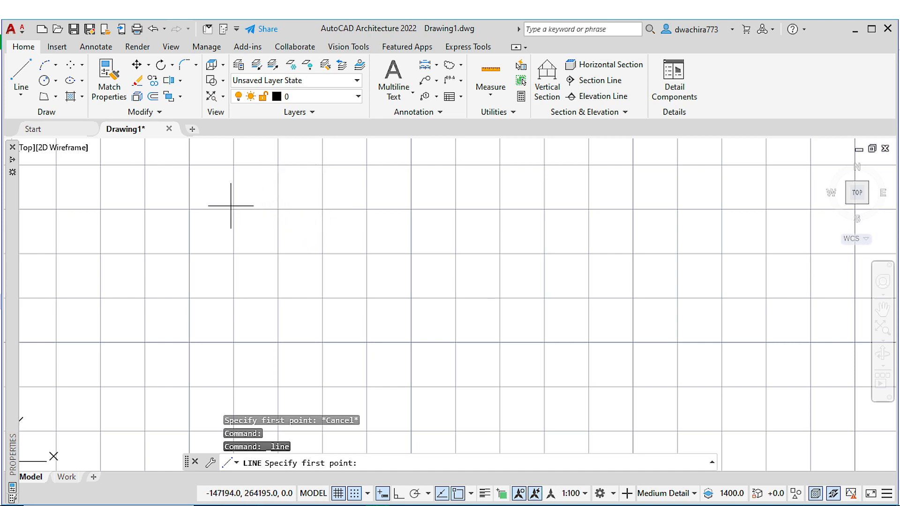
key("Escape")
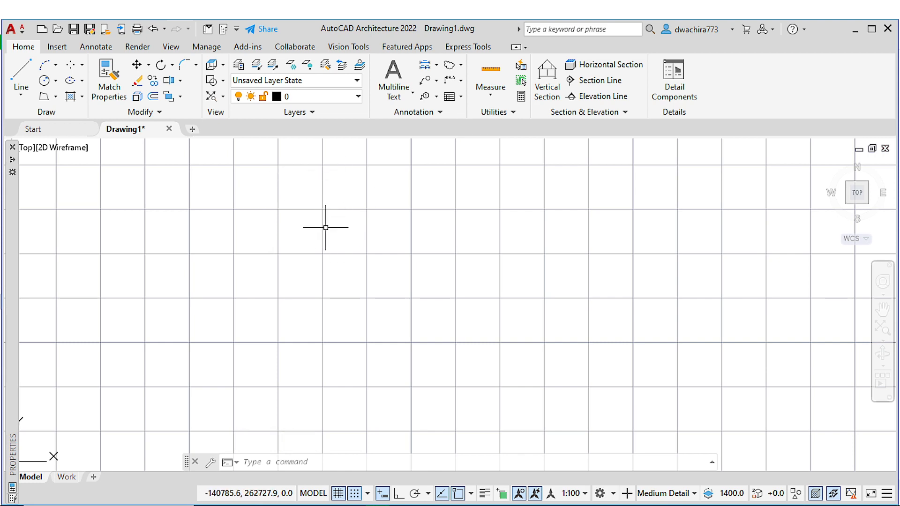
- Draw four connected line segments in the empty drawing area, stepping right, down, right and down like a descending staircase
left_click(15, 97)
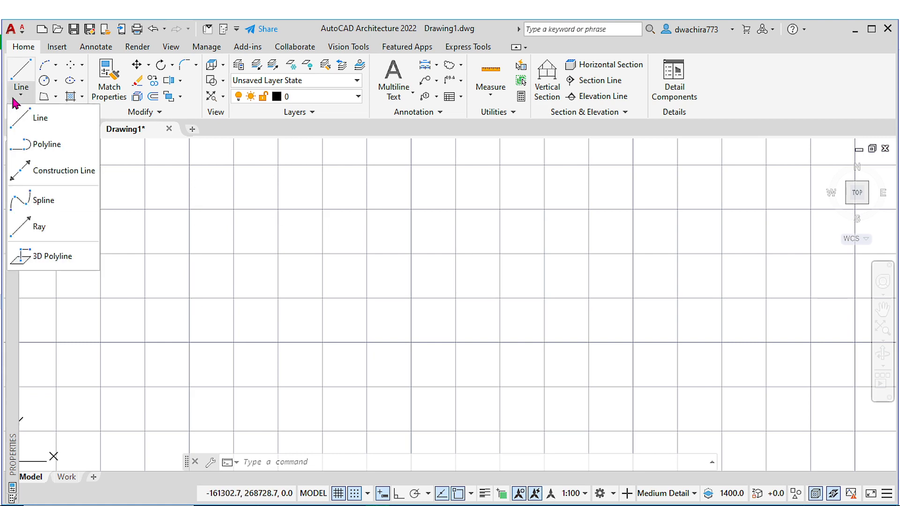
left_click(37, 123)
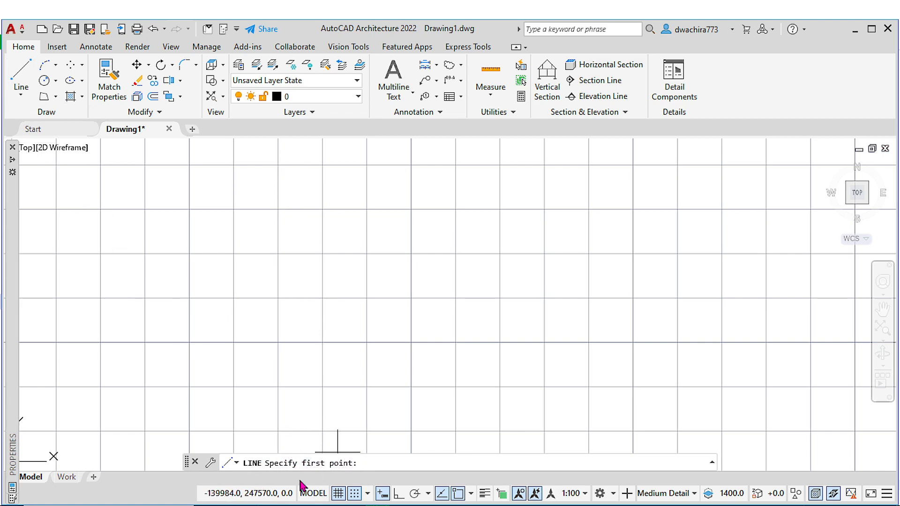
left_click(278, 209)
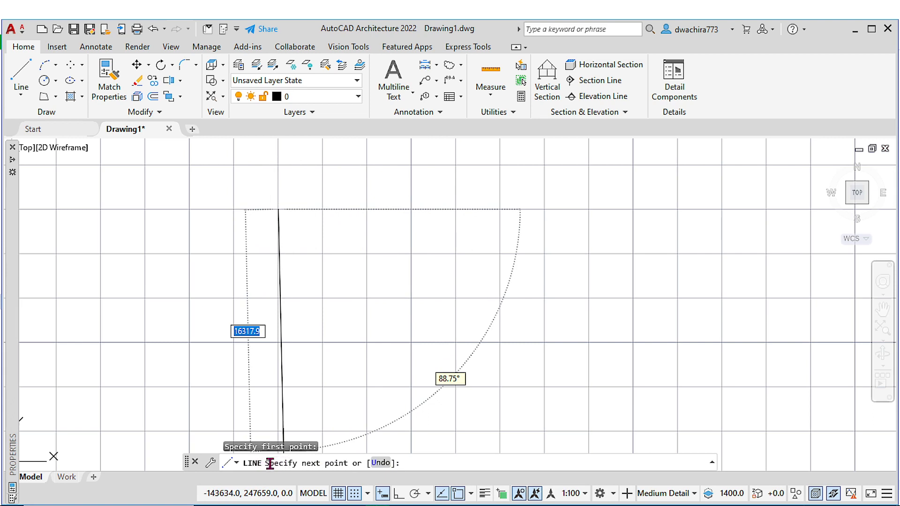
left_click(444, 209)
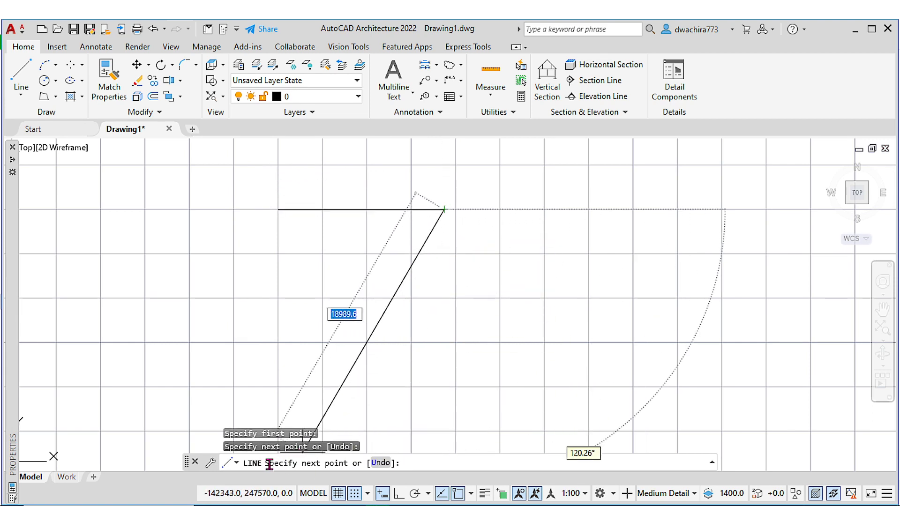
left_click(444, 347)
left_click(553, 347)
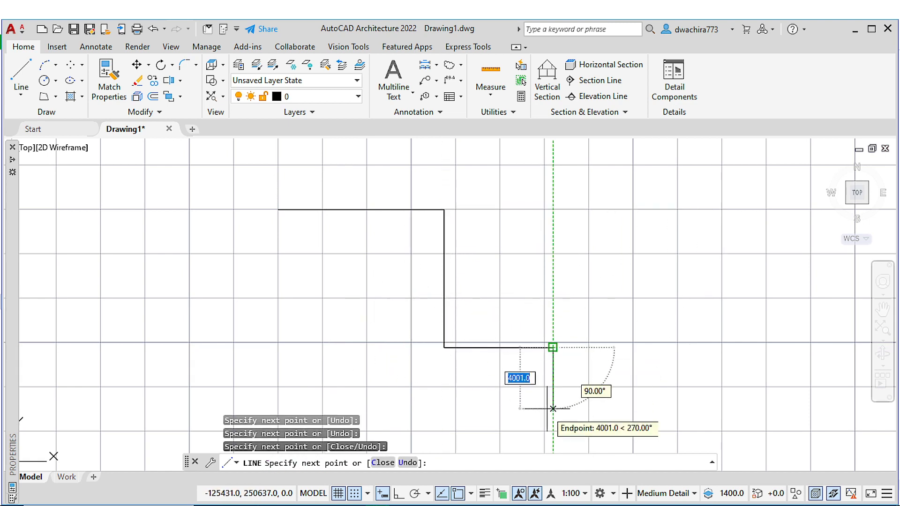
left_click(552, 419)
- Continue the staircase line from its lower end with a segment right, one straight down and a shorter one right
middle_click_drag(591, 413, 515, 357)
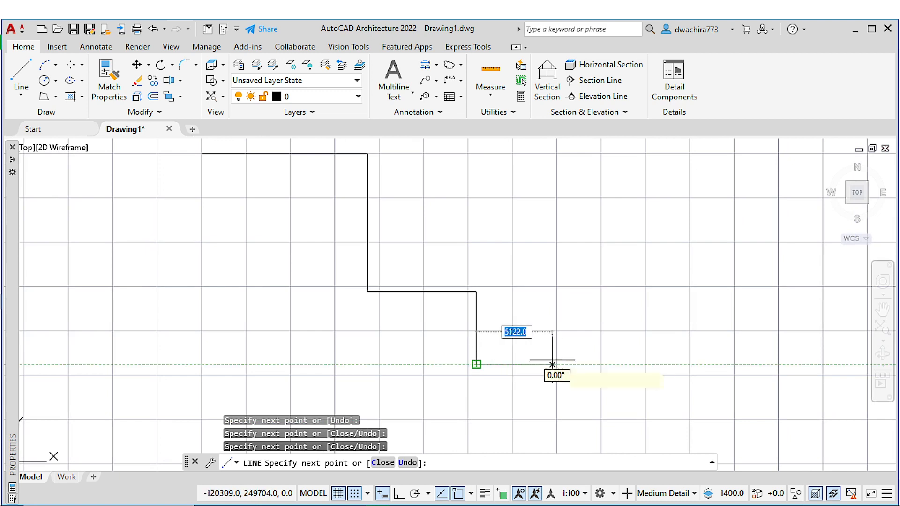
left_click(588, 364)
middle_click_drag(583, 412, 567, 384)
left_click(567, 384)
left_click(636, 385)
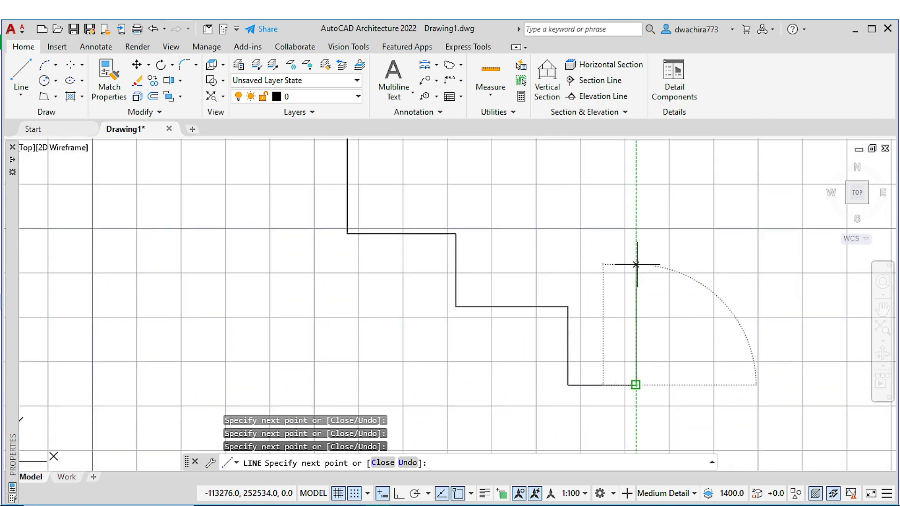
- Add a segment straight up and one back to the left, then close the staircase outline to its first point
left_click(635, 264)
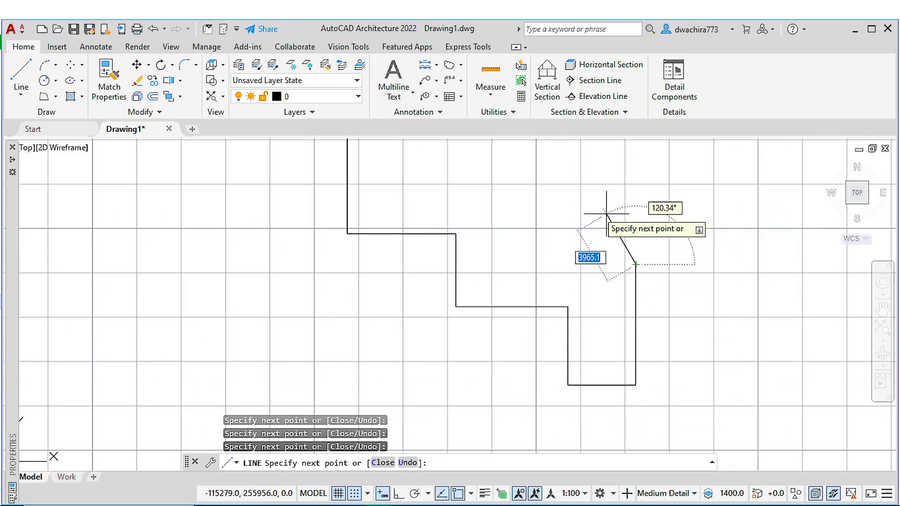
left_click(541, 265)
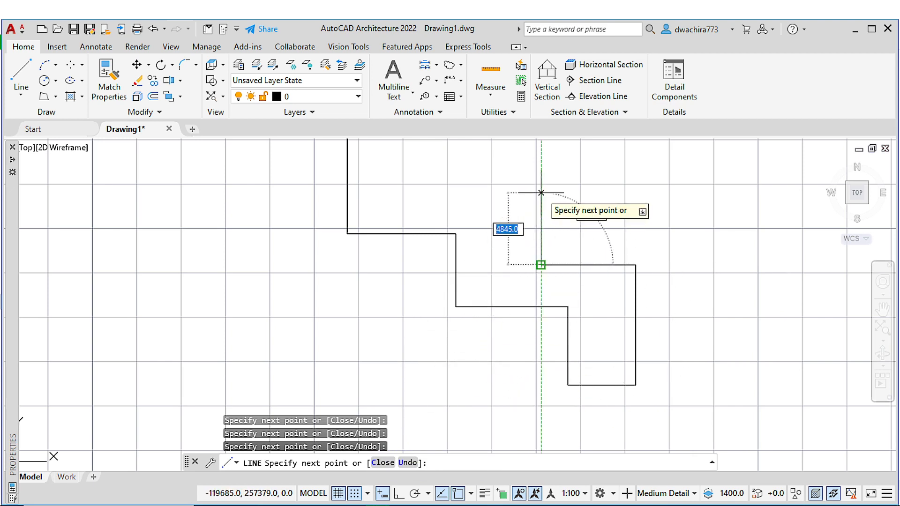
middle_click_drag(541, 193, 475, 302)
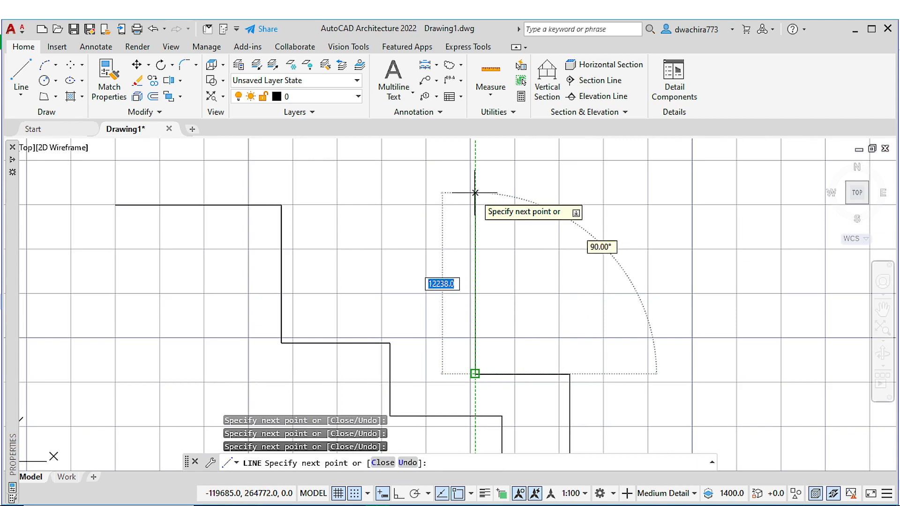
left_click(375, 464)
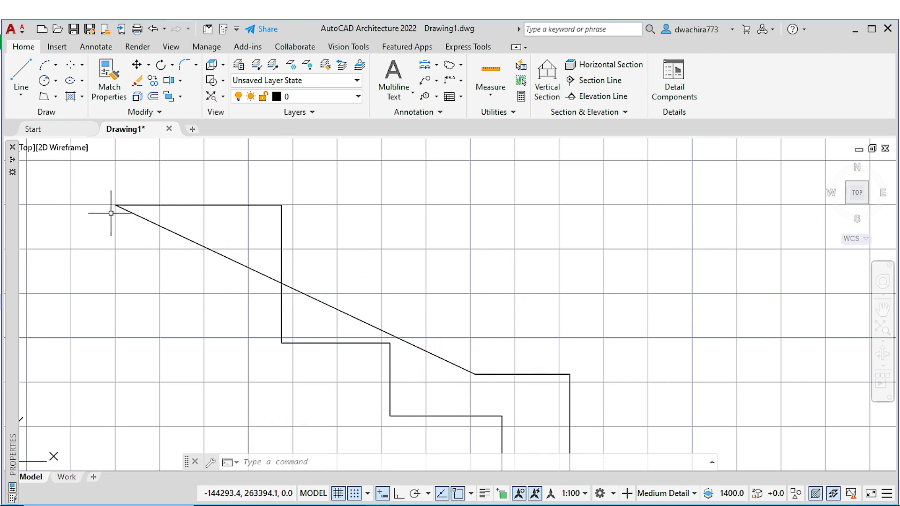
- Start a second line chain right of the staircase outline with a nearly horizontal segment about 11,000 units long, one straight down and one right
mouse_move(357, 310)
middle_mouse_down()
mouse_move(331, 258)
mouse_move(313, 247)
mouse_move(285, 267)
middle_mouse_up()
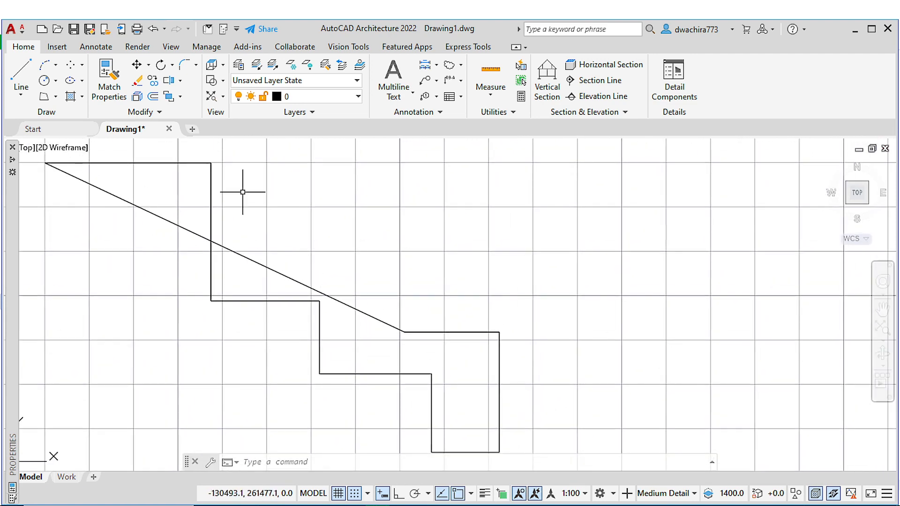
left_click(20, 96)
left_click(33, 118)
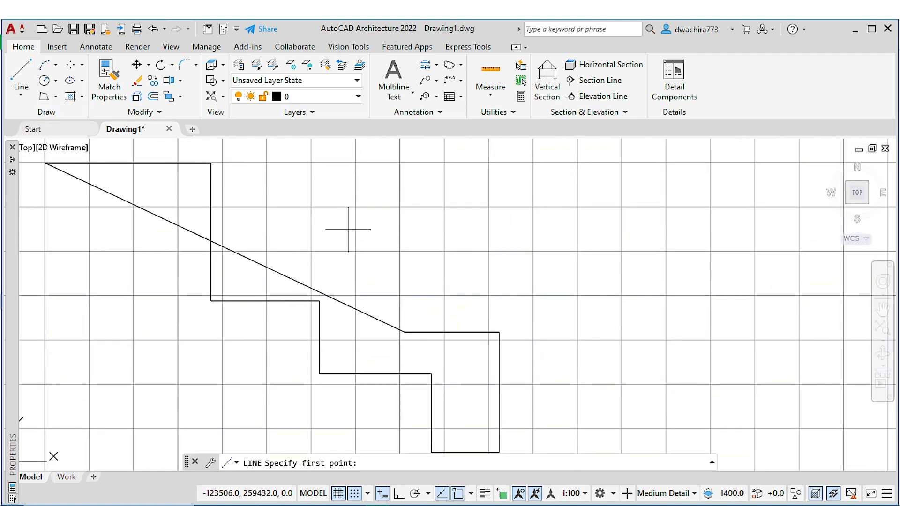
scroll(347, 225, "down", 4)
middle_click_drag(344, 226, 308, 206)
scroll(358, 207, "up", 4)
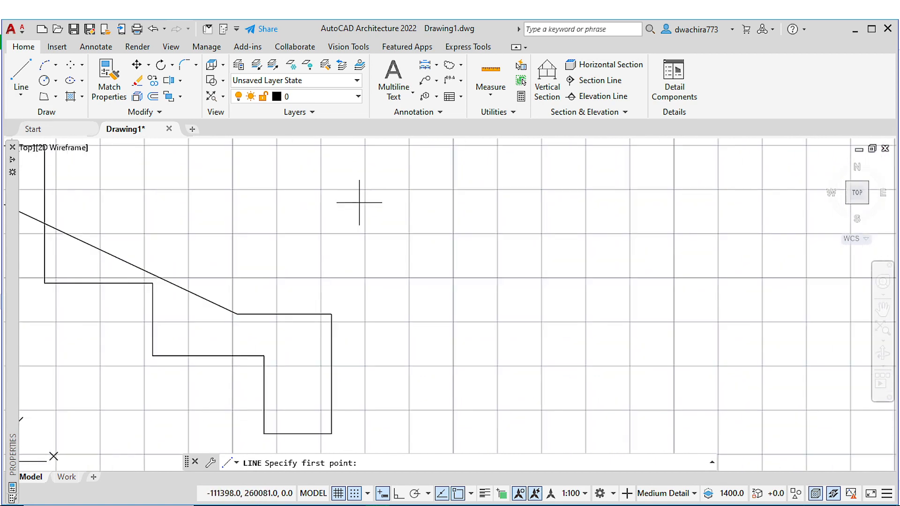
left_click(351, 175)
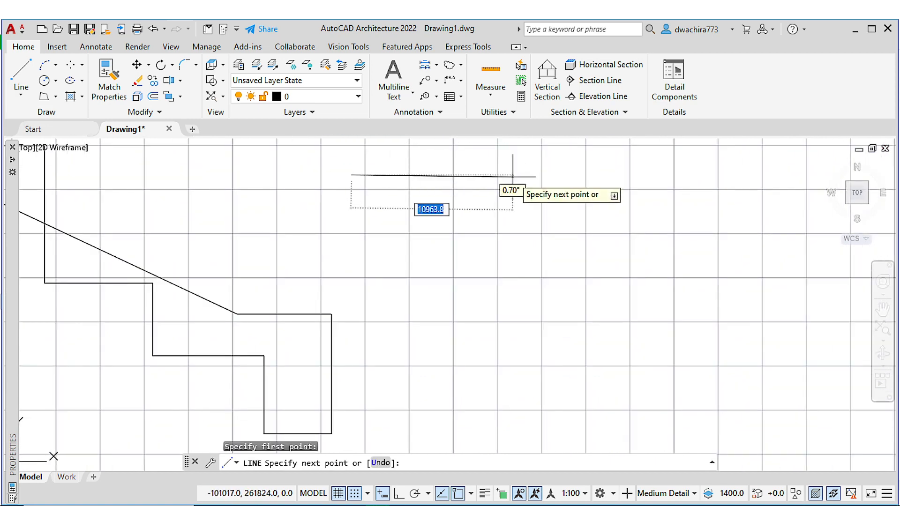
left_click(512, 265)
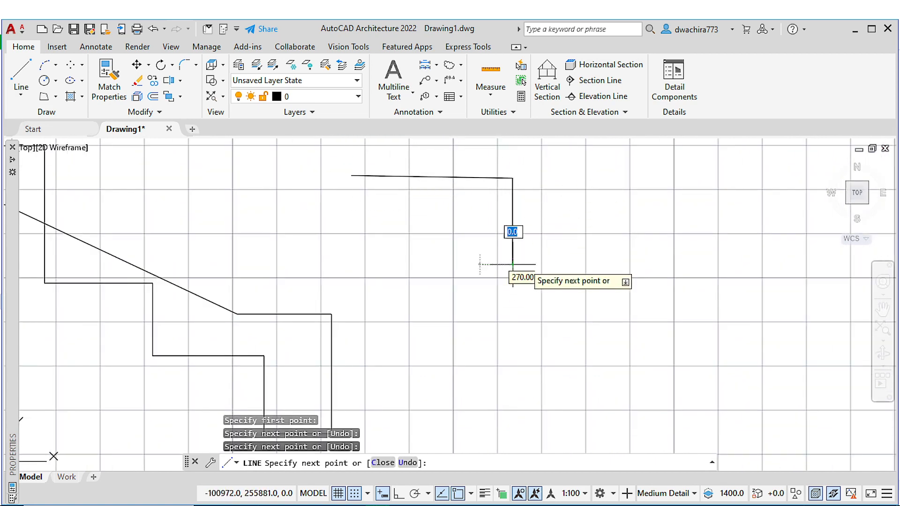
left_click(594, 265)
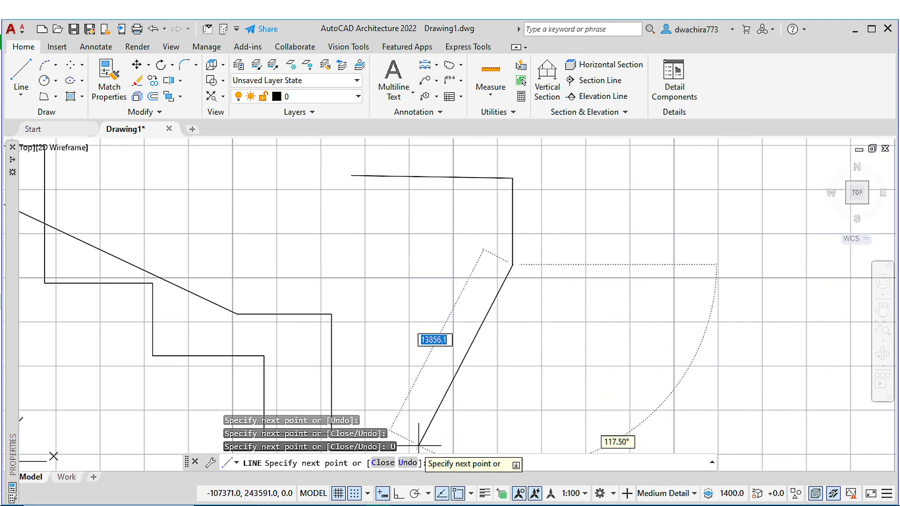
- Undo the last two segments within the Line command and redraw the chain with a longer vertical, a horizontal and another vertical segment
left_click(406, 463)
left_click(405, 463)
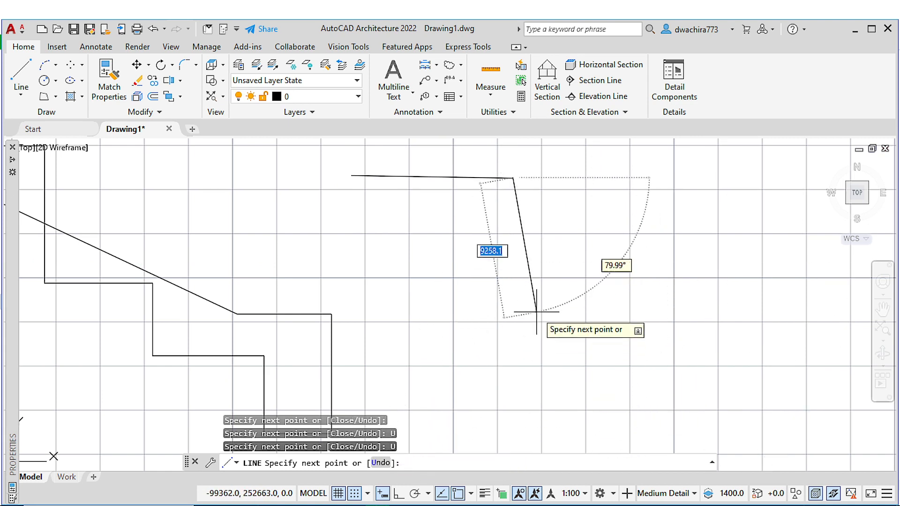
left_click(513, 300)
left_click(608, 300)
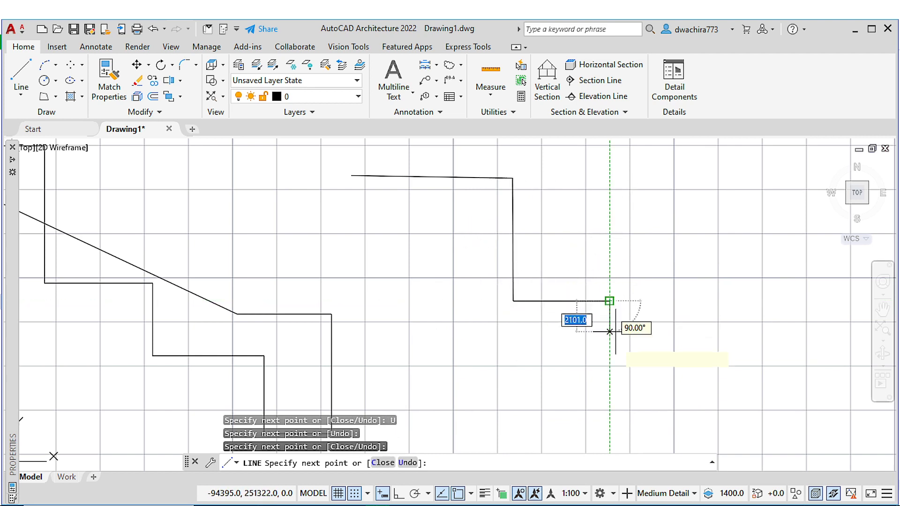
left_click(609, 381)
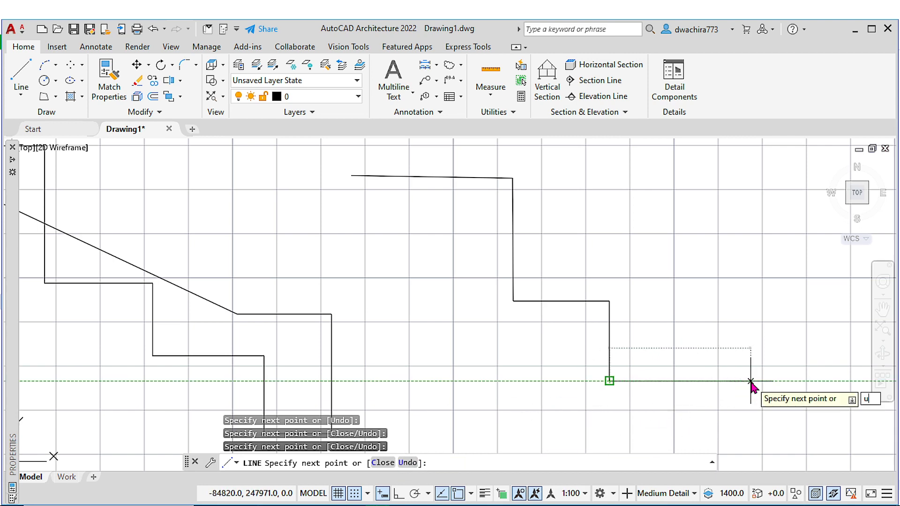
- Undo the last vertical segment and close the second line chain to its starting point with the c option
type("u")
key("Return")
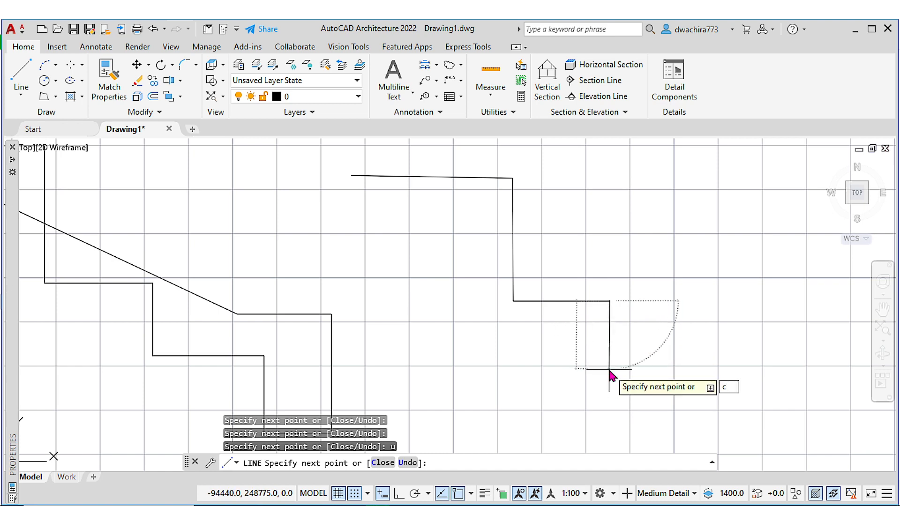
type("c")
key("Return")
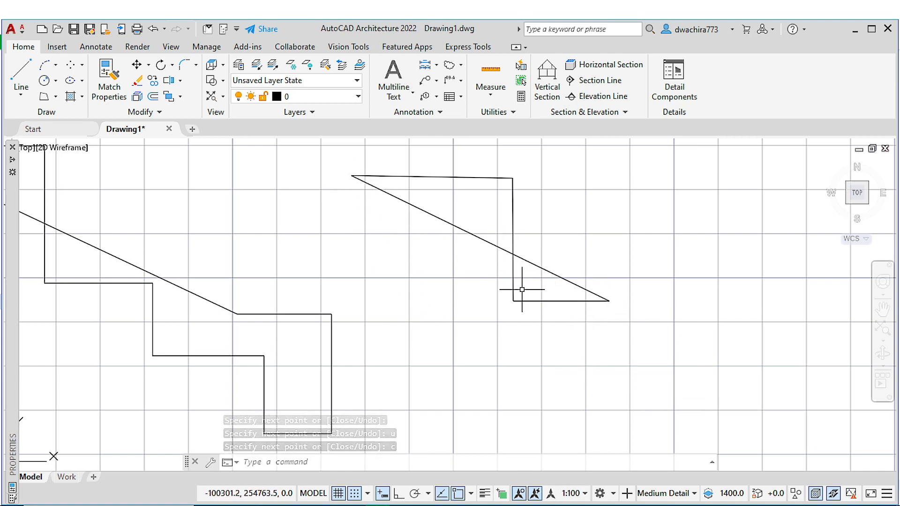
middle_click_drag(410, 205, 370, 225)
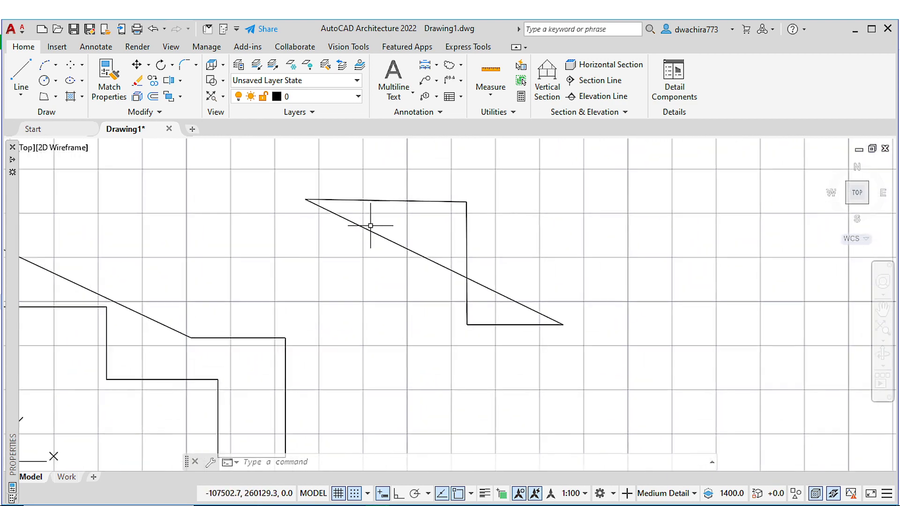
scroll(370, 225, "down", 6)
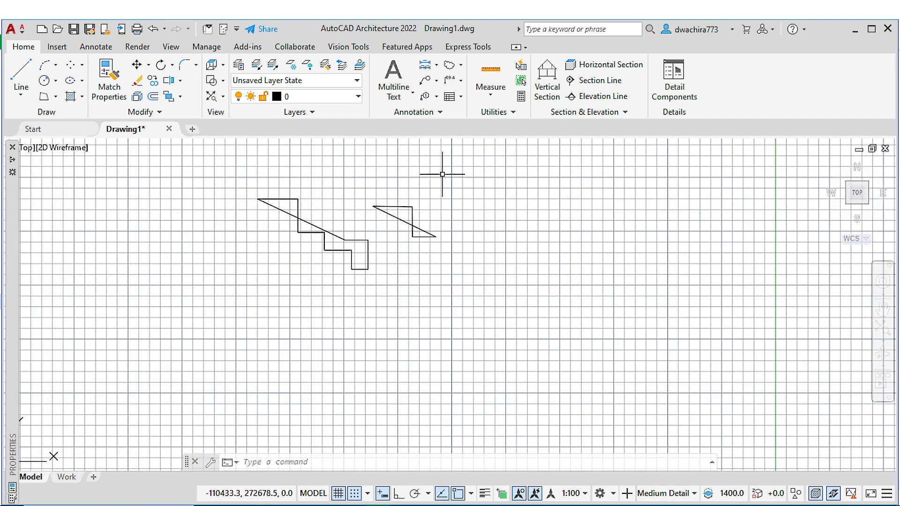
- Start a third line chain with its first point to the left of the staircase outline
left_click(27, 97)
left_click(27, 116)
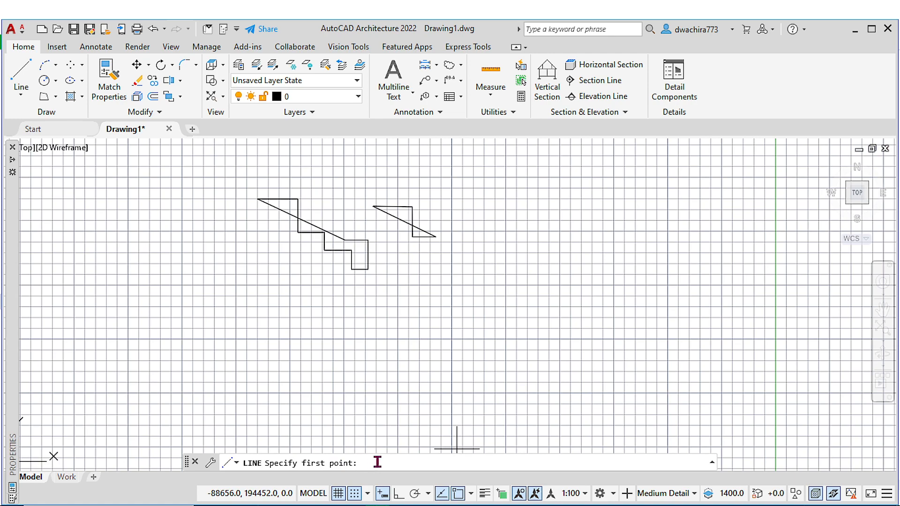
scroll(235, 254, "up", 4)
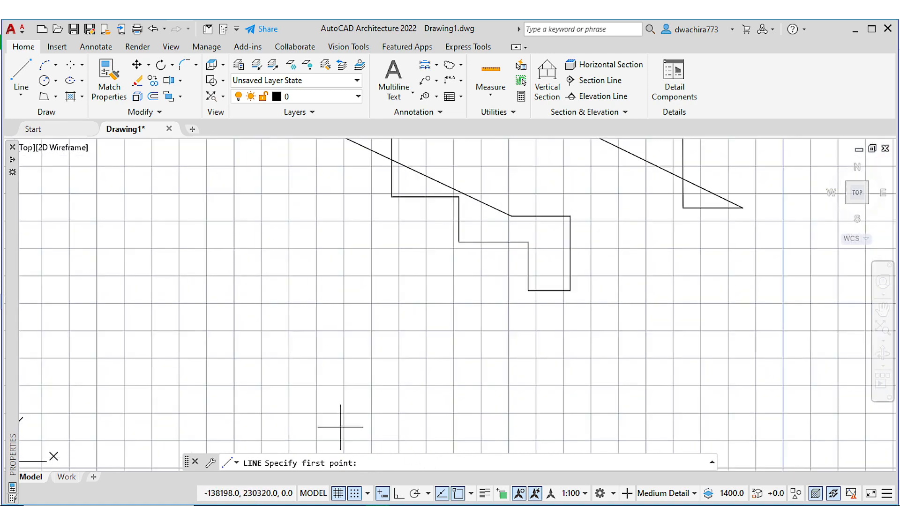
middle_click_drag(280, 361, 439, 398)
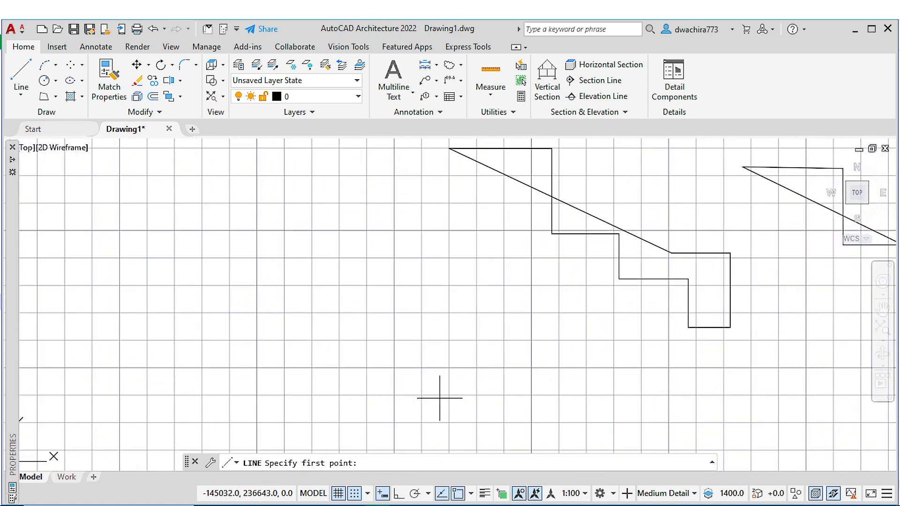
left_click(241, 244)
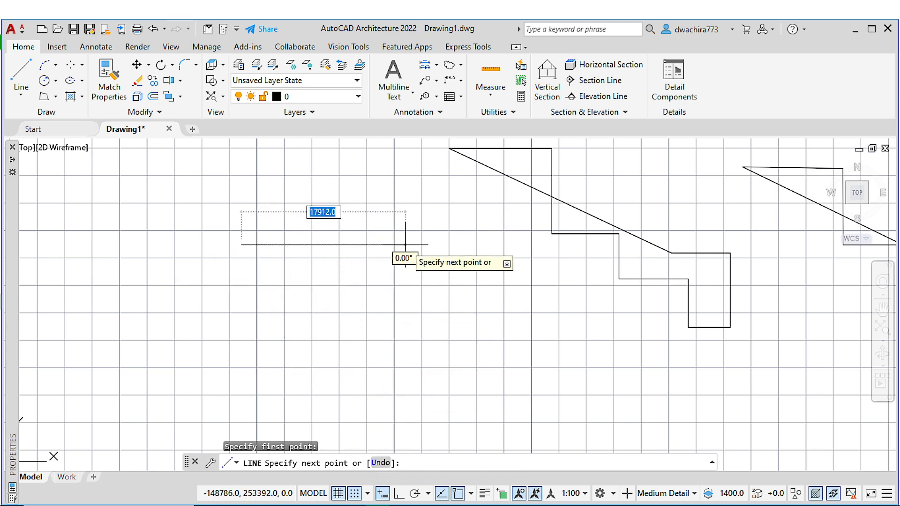
scroll(279, 262, "up", 3)
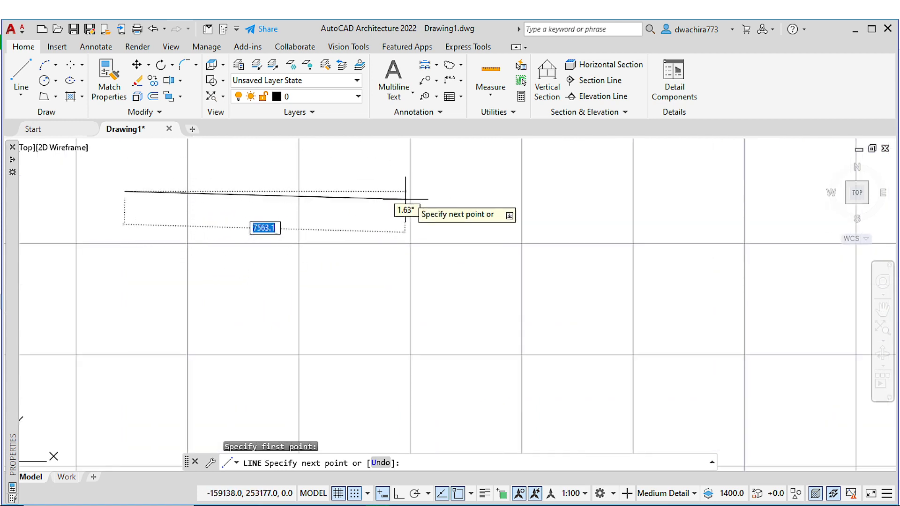
scroll(432, 196, "down", 2)
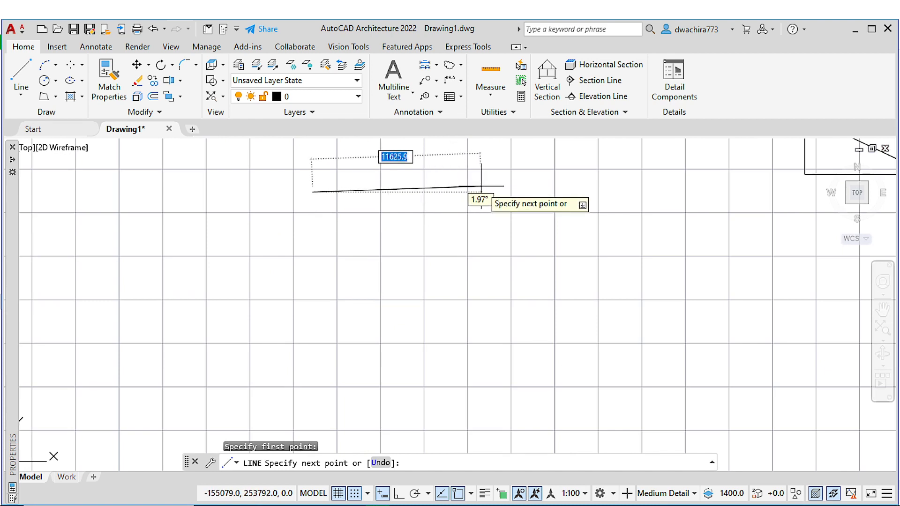
- Try constraining the pending segment with Ortho mode, leaving the mode switched off
key("F8")
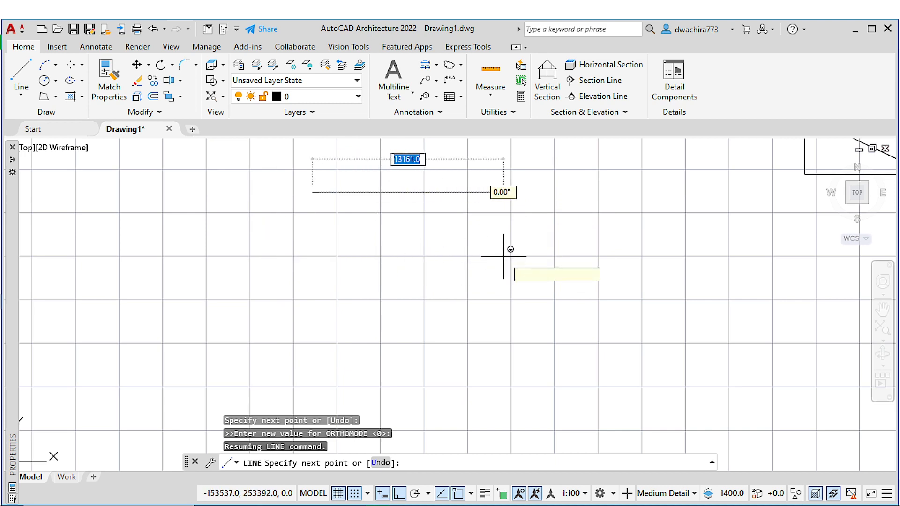
key("F8")
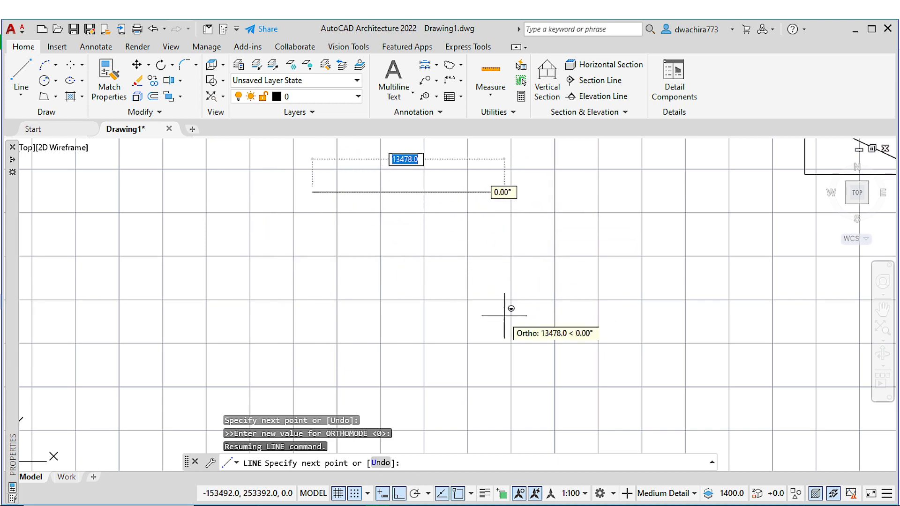
key("F8")
key("shift")
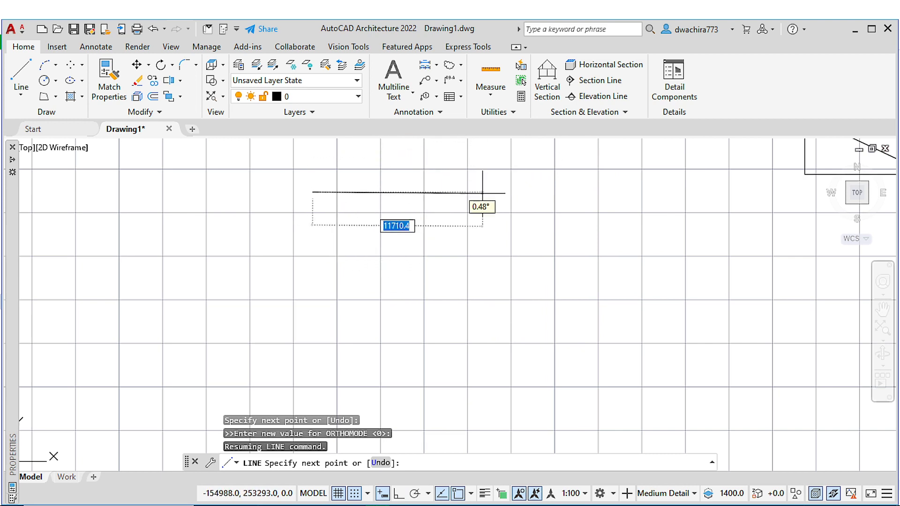
- Turn on polar tracking and place a horizontal first segment about 15,900 units long to the right
left_click(414, 494)
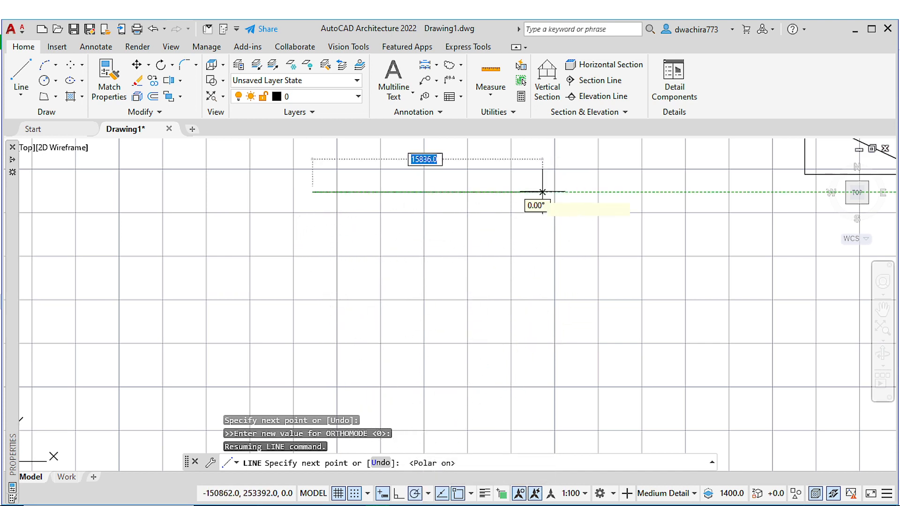
middle_click_drag(484, 192, 417, 195)
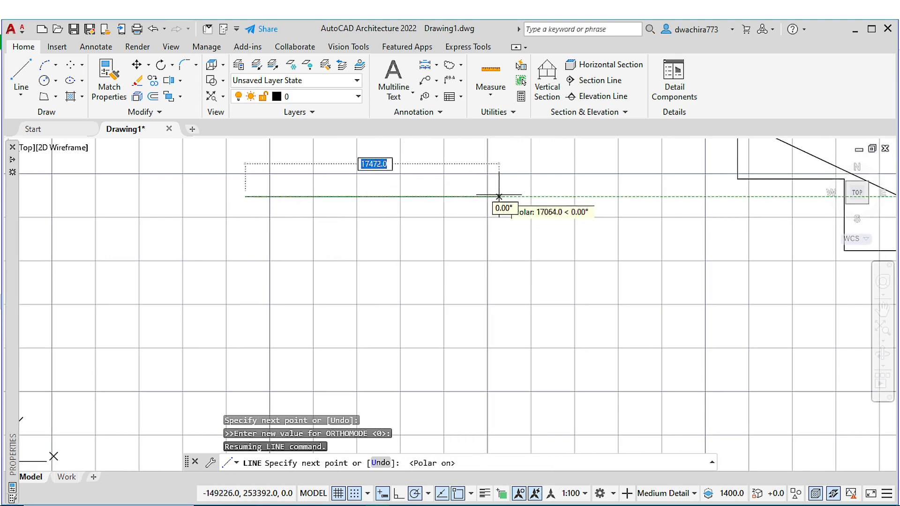
left_click(414, 494)
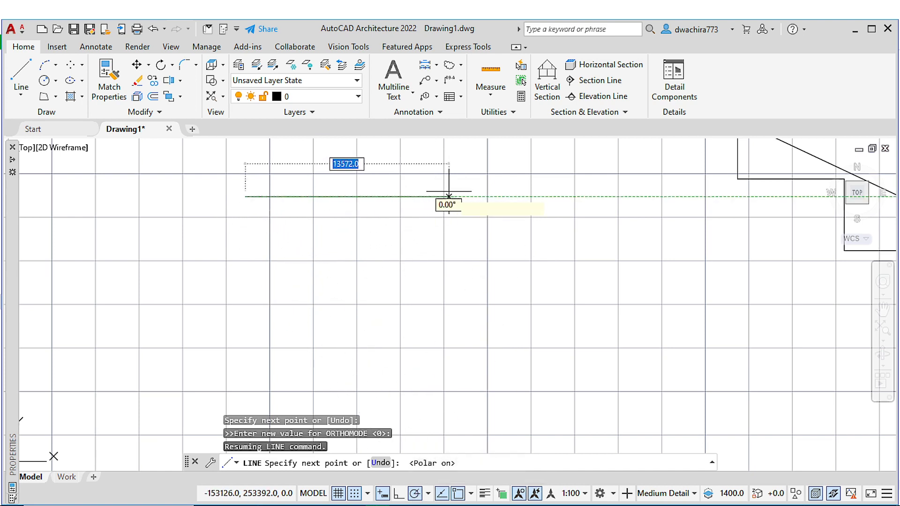
left_click(476, 189)
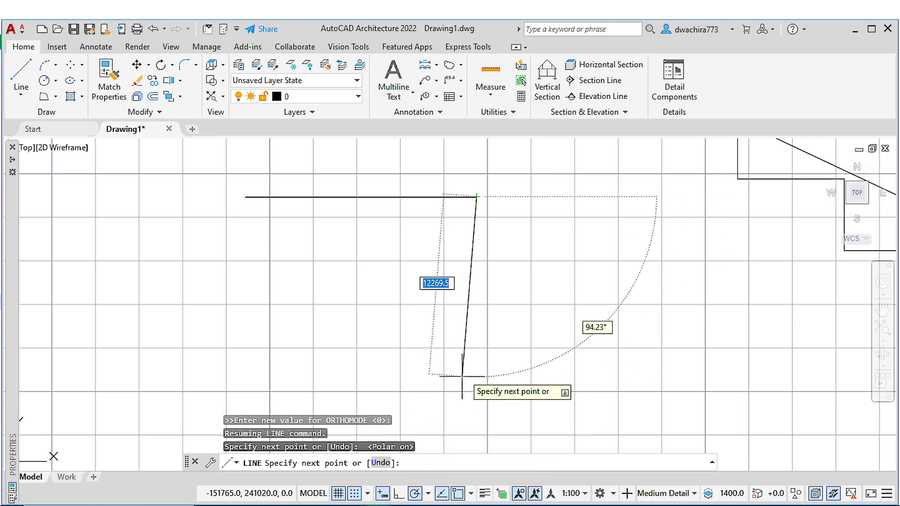
- Continue the chain with polar-aligned segments about 14,100 units down, 7,200 right and 11,600 down
middle_click_drag(467, 361, 458, 287)
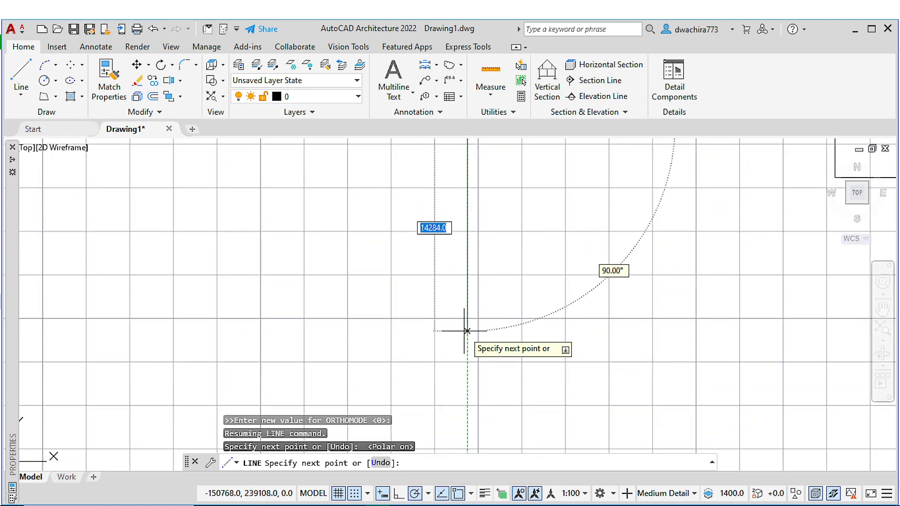
left_click(467, 329)
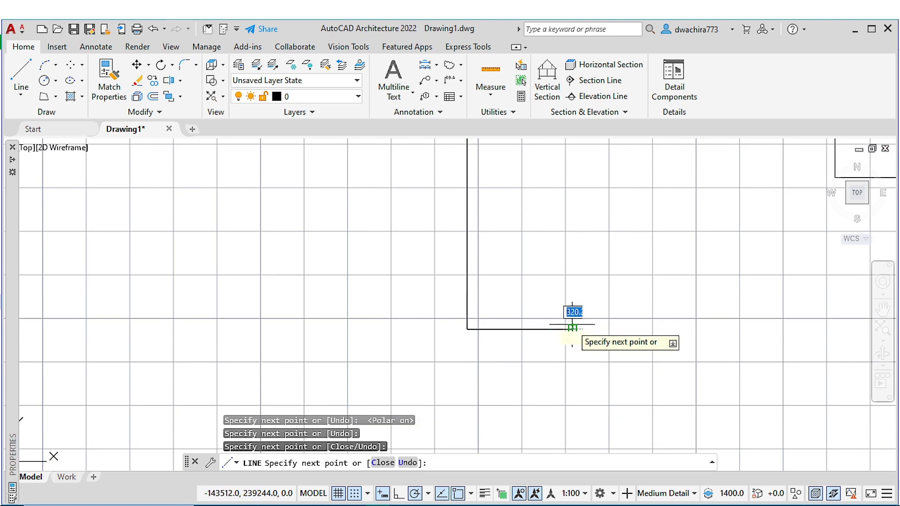
scroll(547, 325, "down", 3)
left_click(548, 327)
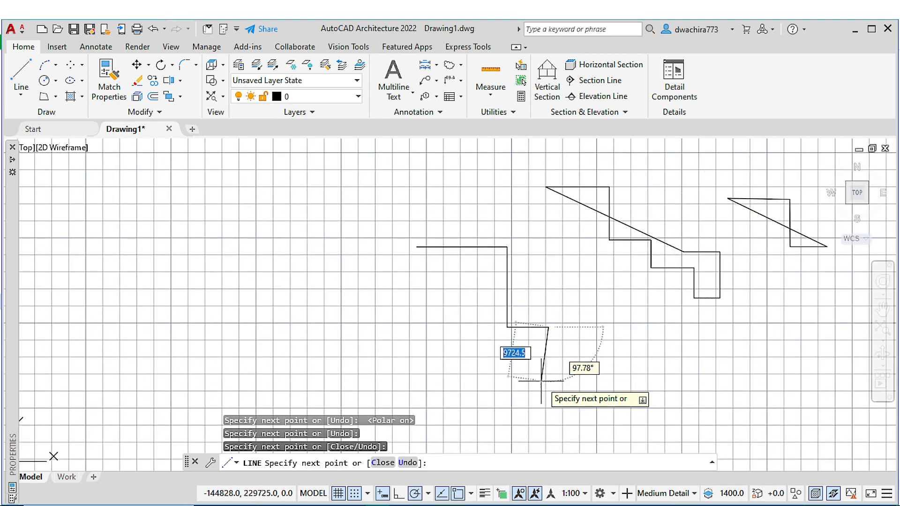
left_click(548, 393)
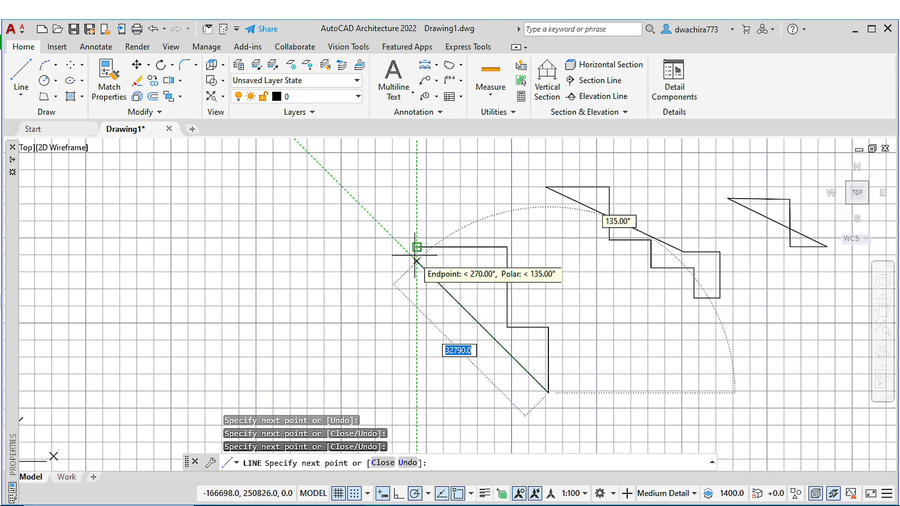
- Draw the bottom segment left to the point tracked directly beneath the chain's start, and close the L-shaped outline with the Close option
scroll(414, 247, "up", 4)
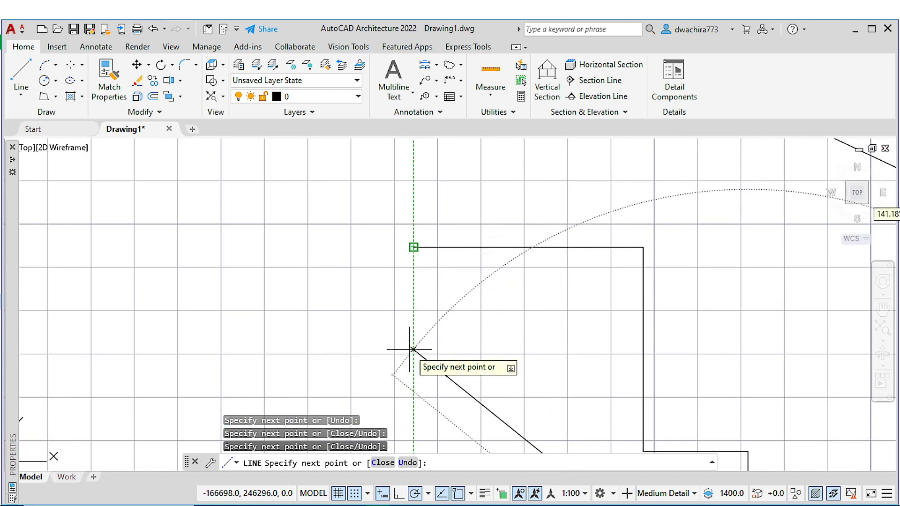
middle_click_drag(405, 335, 393, 234)
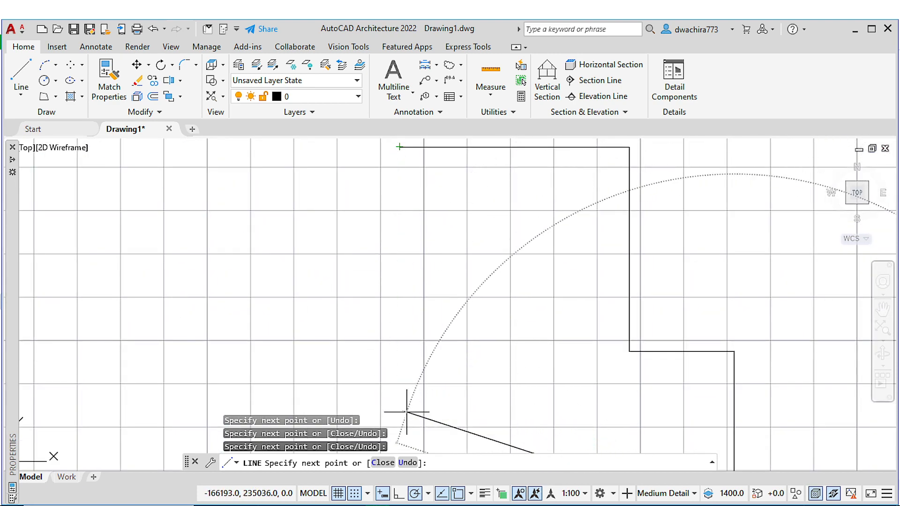
scroll(396, 282, "down", 6)
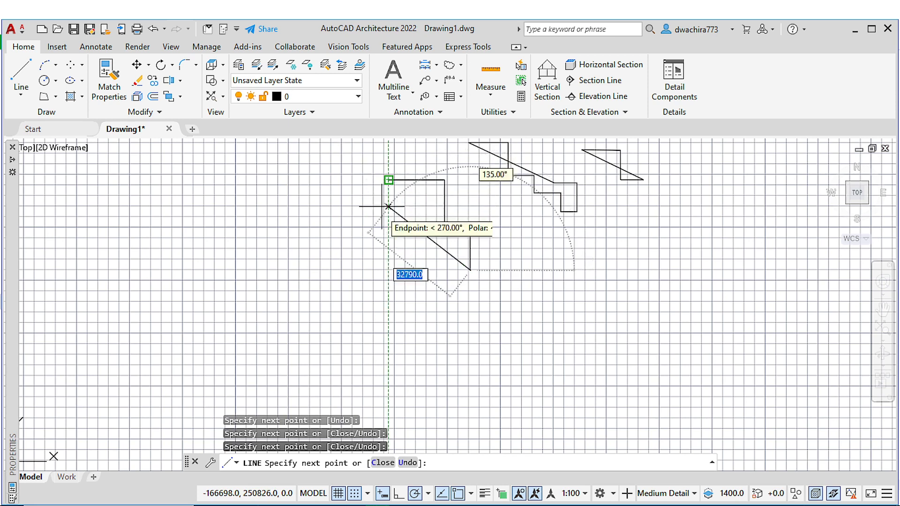
left_click(388, 270)
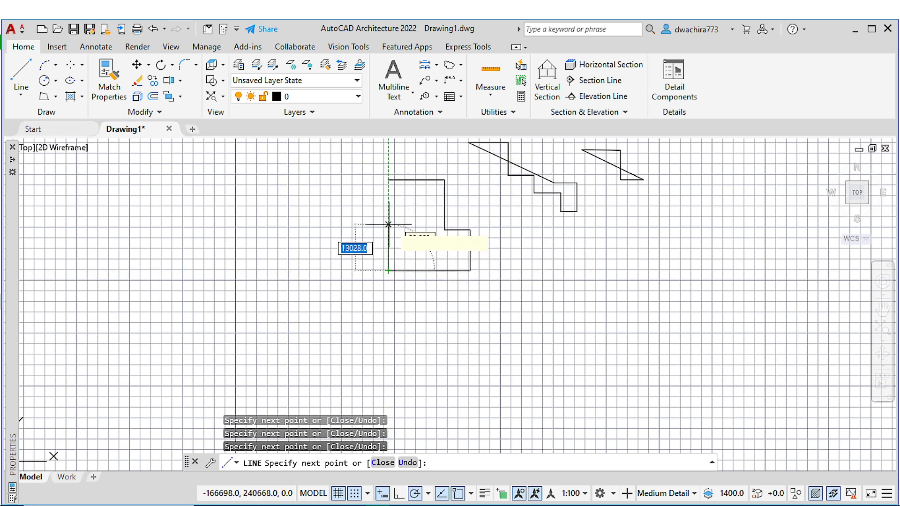
scroll(388, 225, "up", 1)
scroll(370, 239, "up", 2)
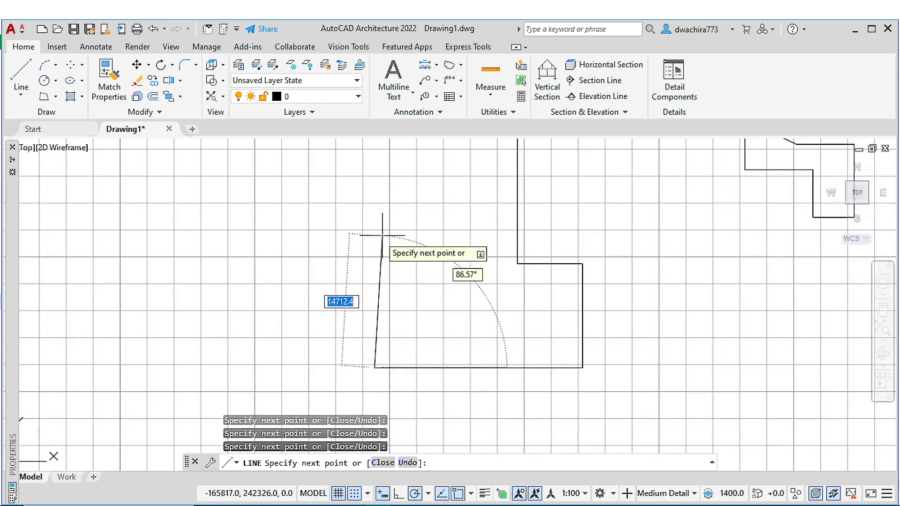
scroll(395, 400, "down", 6)
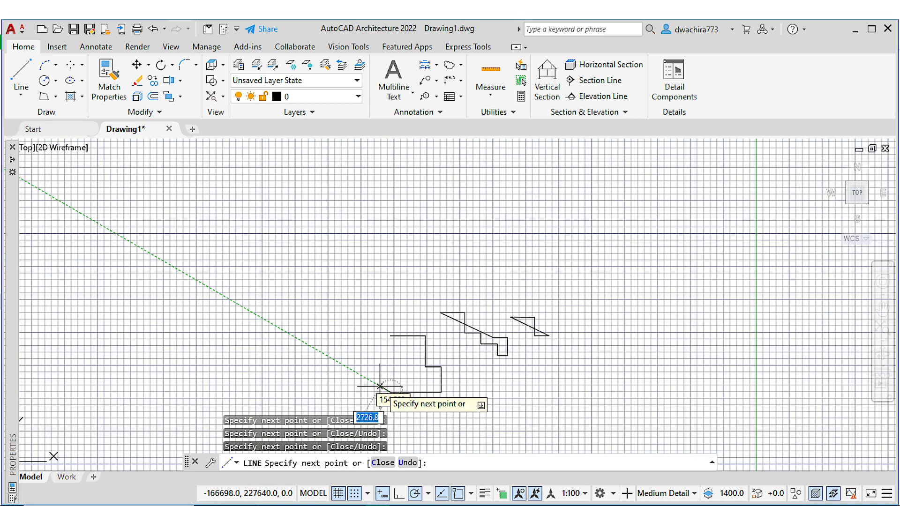
left_click(383, 463)
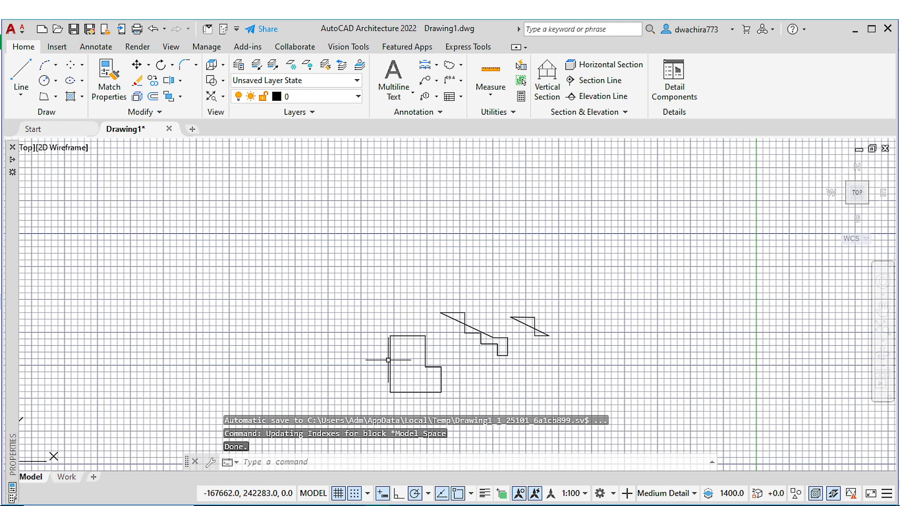
scroll(390, 359, "up", 10)
middle_click_drag(390, 359, 321, 297)
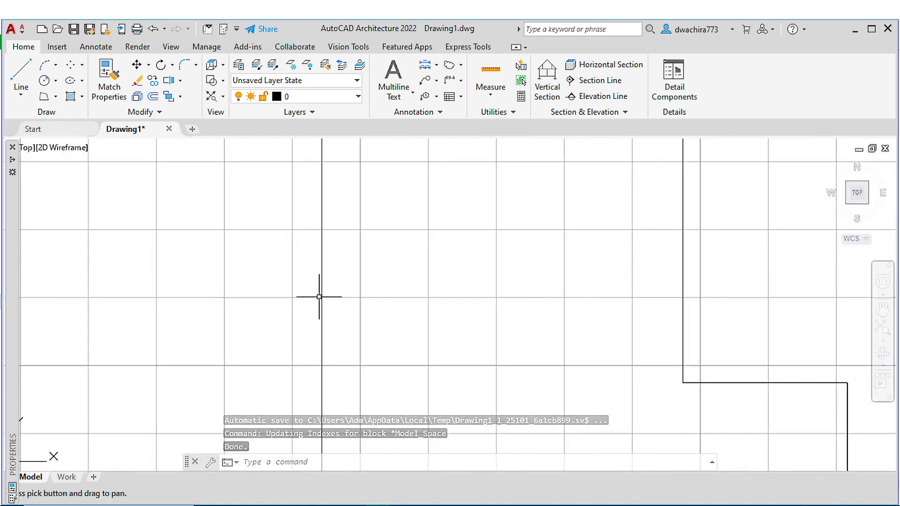
scroll(313, 296, "down", 8)
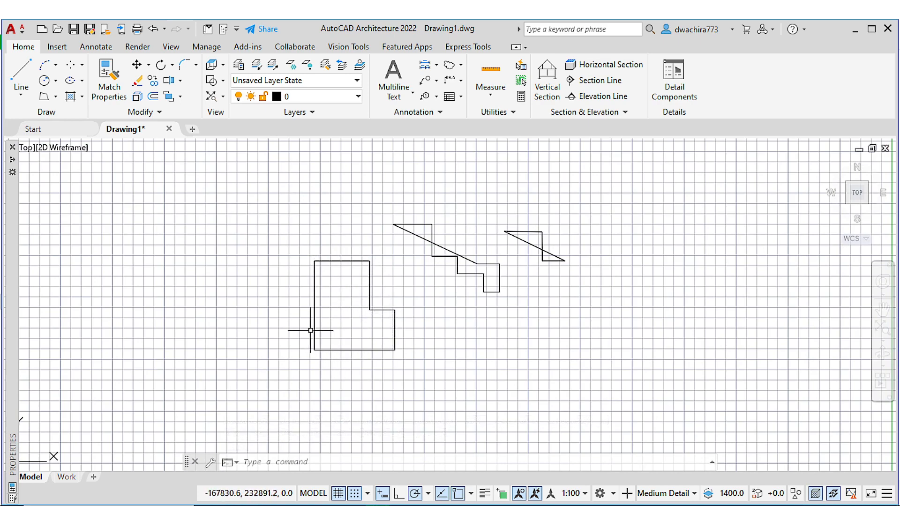
- Start a new line chain just below the staircase outline with a horizontal segment to the right, 15000 units long, using dynamic input
mouse_move(446, 304)
middle_mouse_down()
mouse_move(410, 259)
mouse_move(309, 243)
middle_mouse_up()
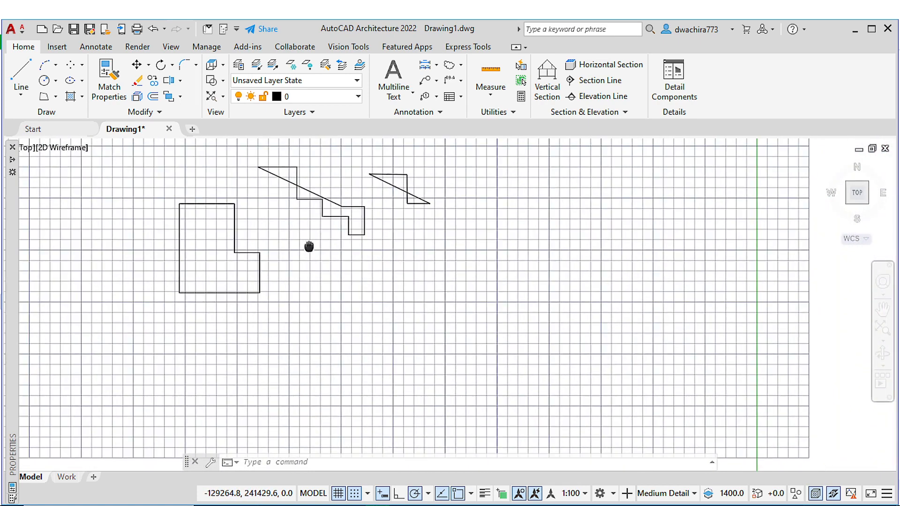
left_click(11, 99)
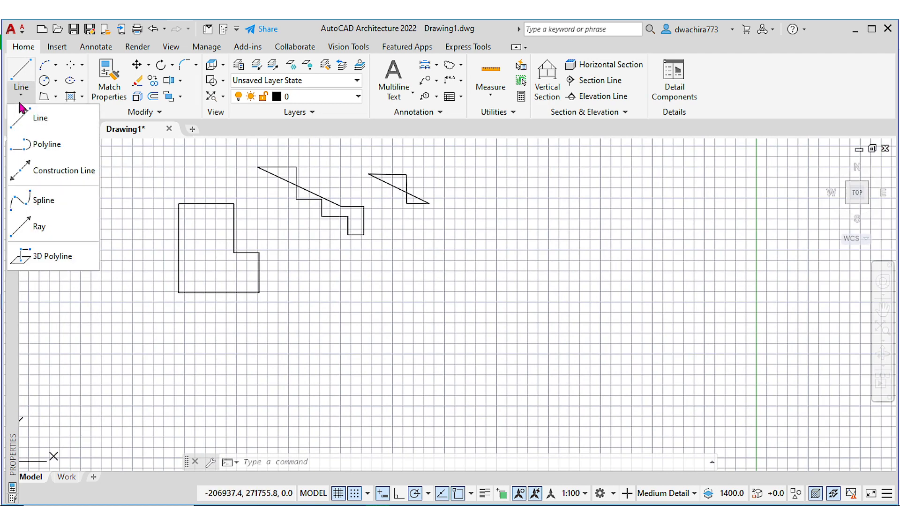
left_click(38, 120)
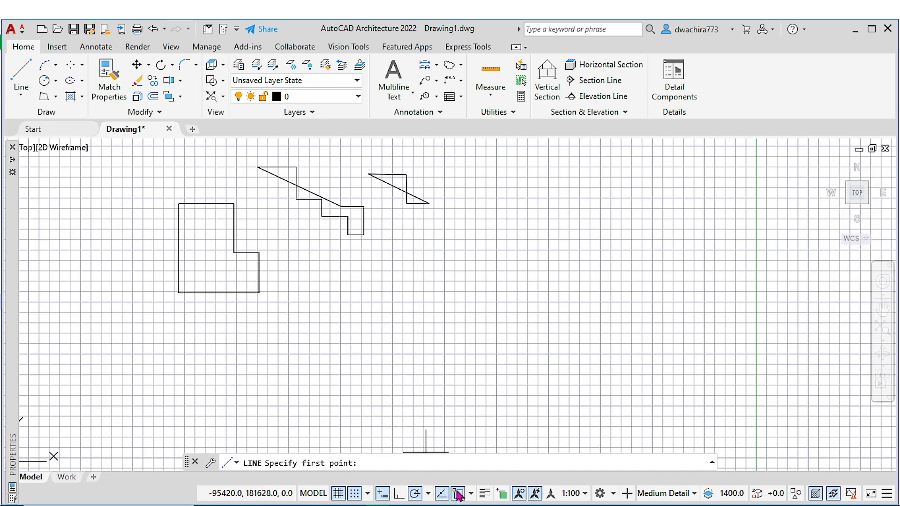
left_click(382, 493)
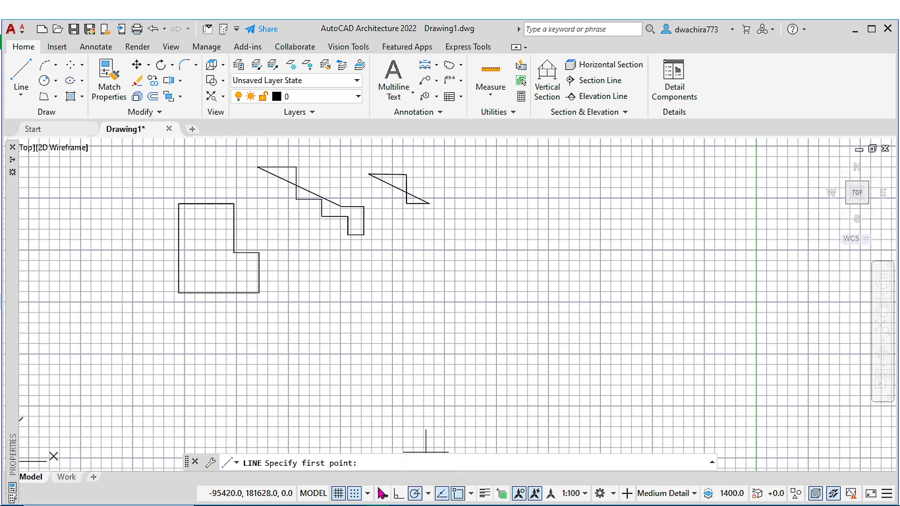
left_click(382, 493)
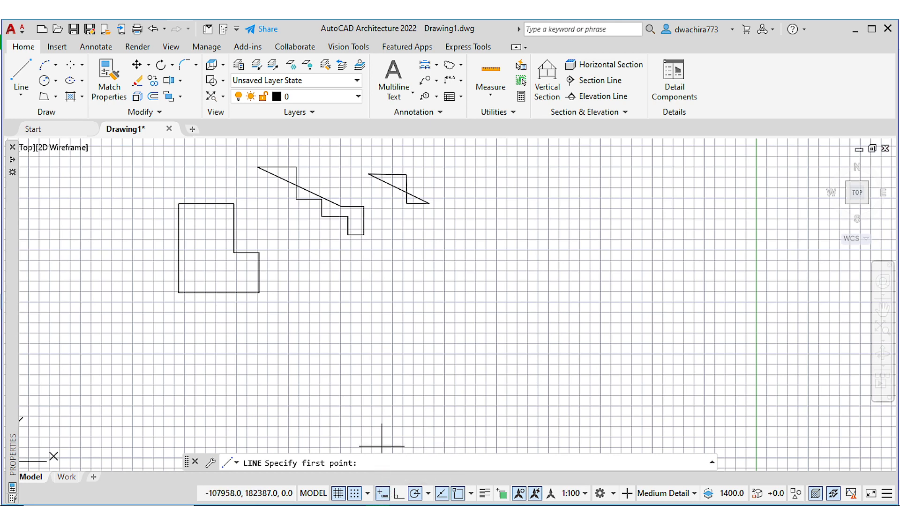
scroll(355, 276, "up", 5)
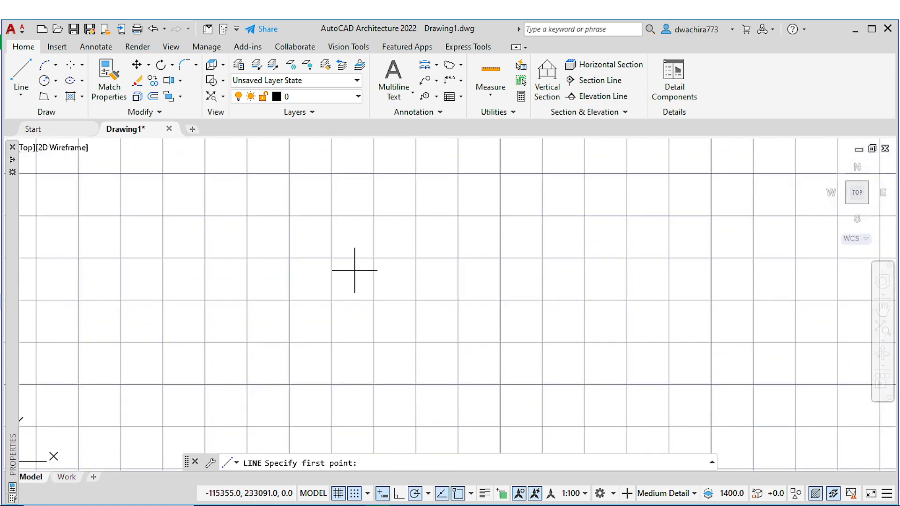
left_click(355, 269)
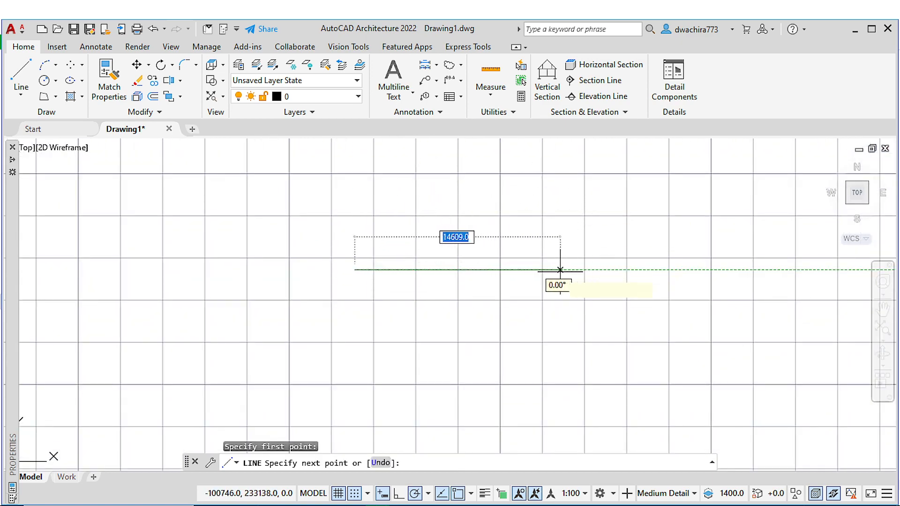
middle_click_drag(558, 267, 495, 263)
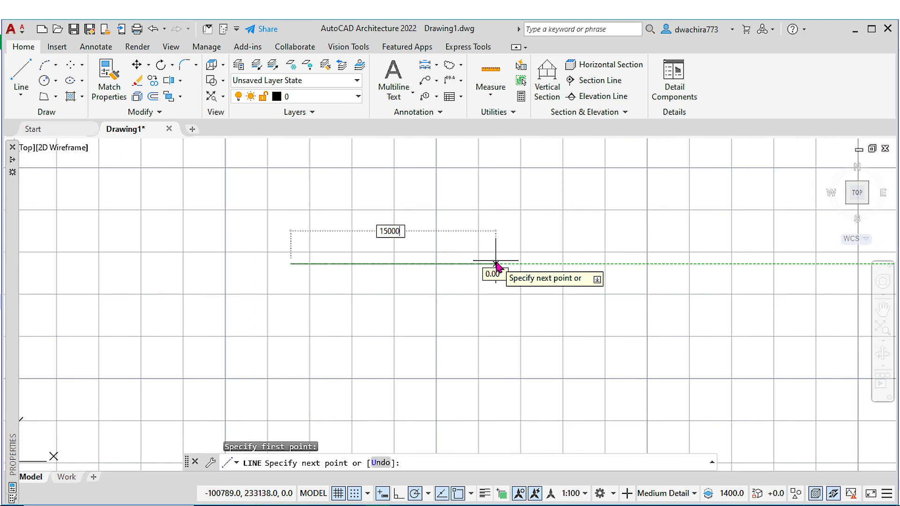
key("Return")
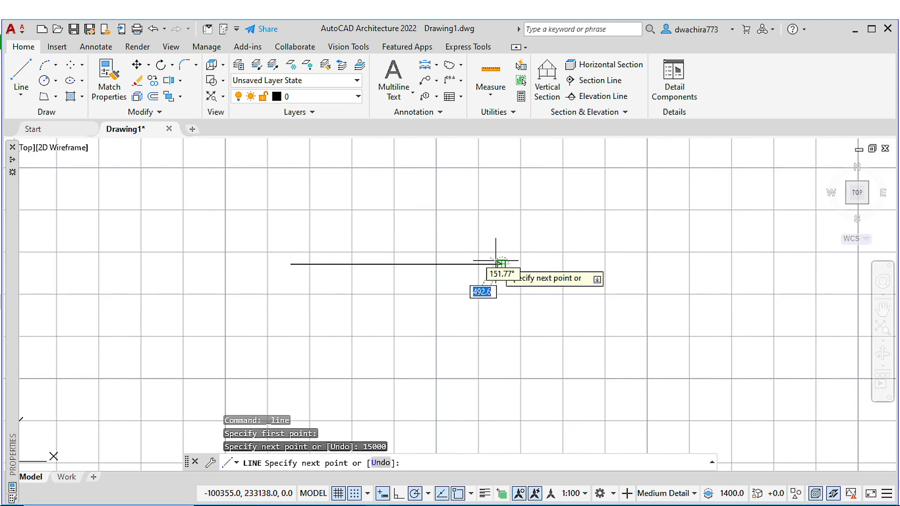
- Continue the chain with a 15000-unit segment straight down and a bottom segment left to the point tracked beneath the chain's start
middle_click_drag(487, 367, 472, 308)
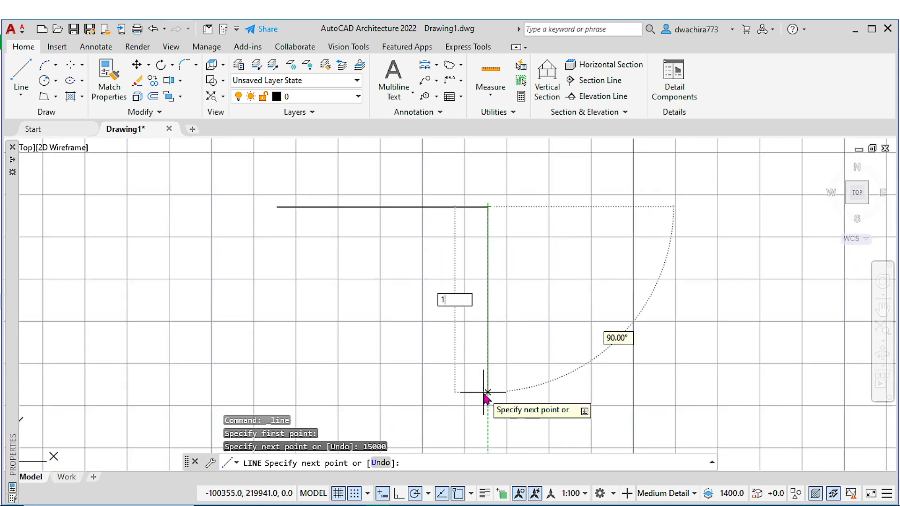
key("Return")
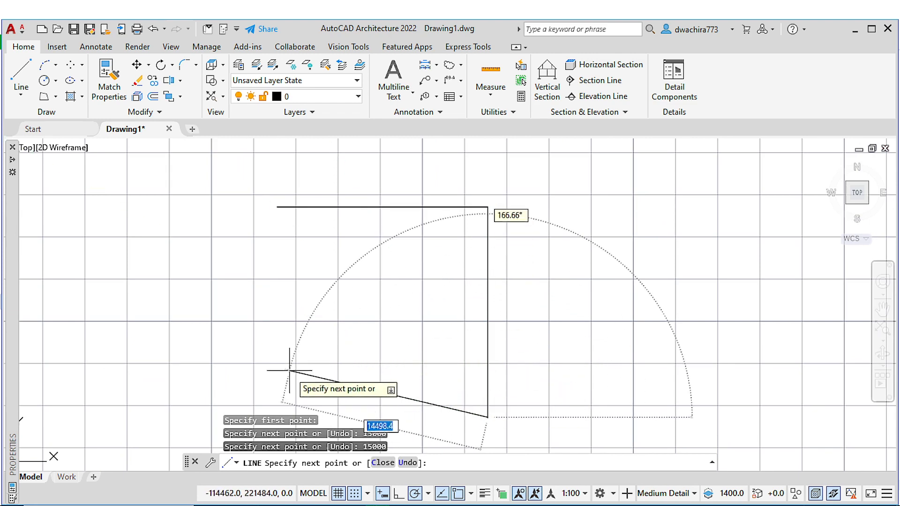
middle_click_drag(284, 400, 307, 318)
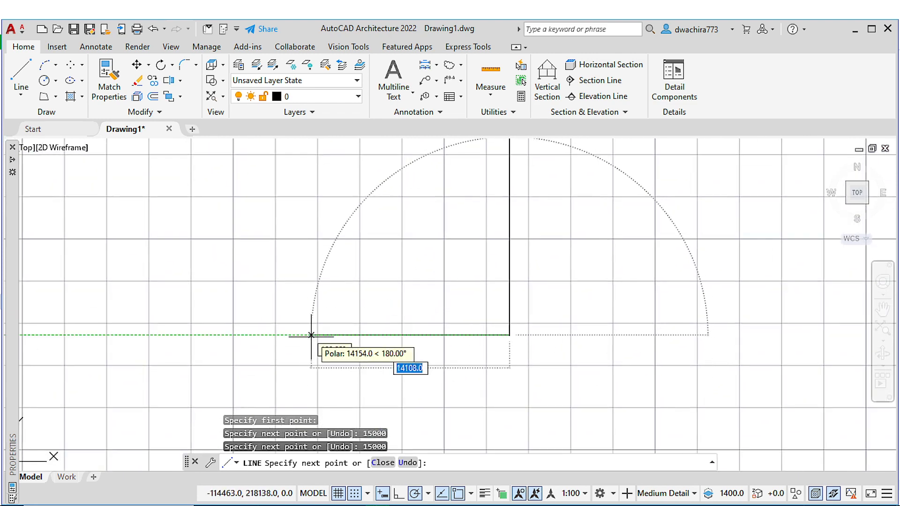
scroll(311, 335, "down", 2)
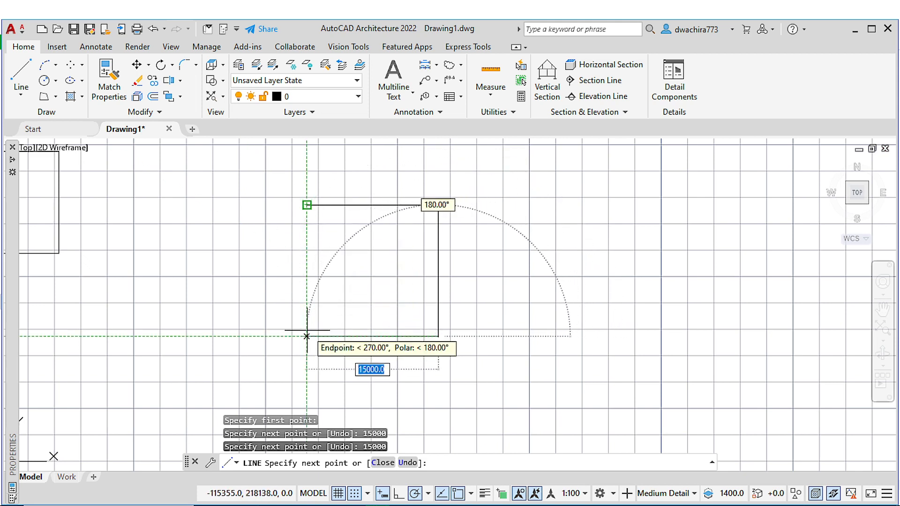
left_click(306, 336)
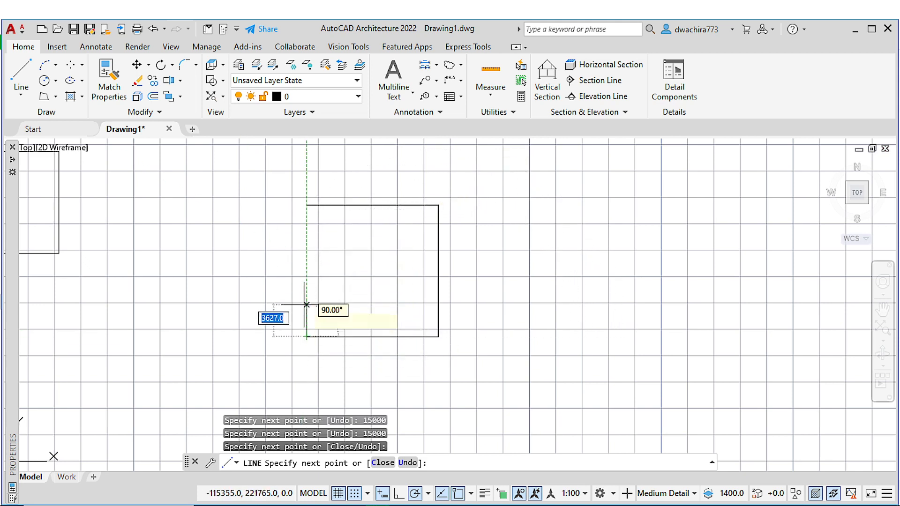
- Complete the square by ending the fourth segment on the chain's start point, and check its left side as a separate line
left_click(306, 205)
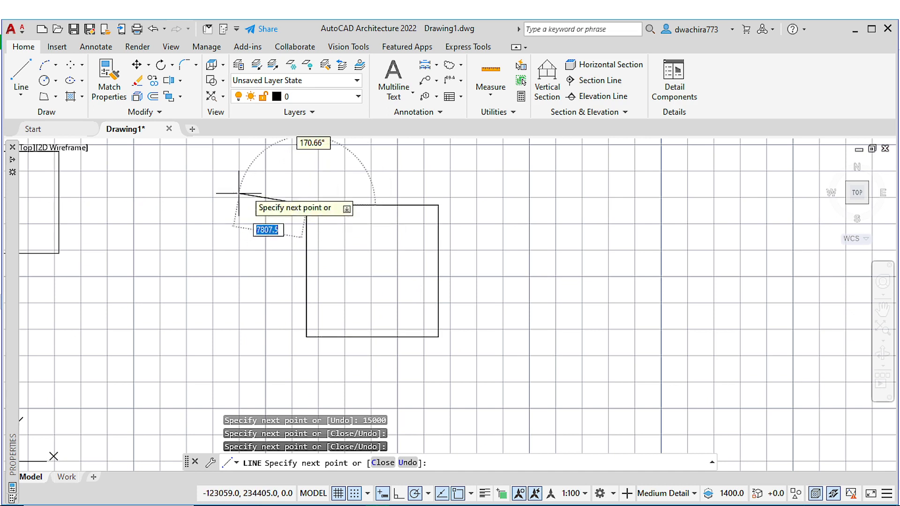
scroll(279, 179, "up", 4)
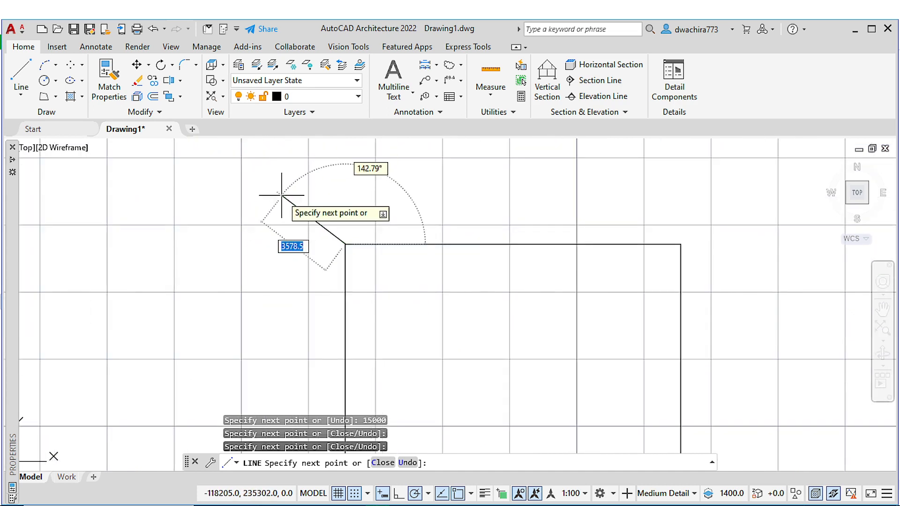
key("Return")
scroll(368, 275, "down", 2)
middle_click_drag(368, 275, 314, 192)
scroll(372, 285, "down", 2)
middle_click_drag(373, 285, 347, 287)
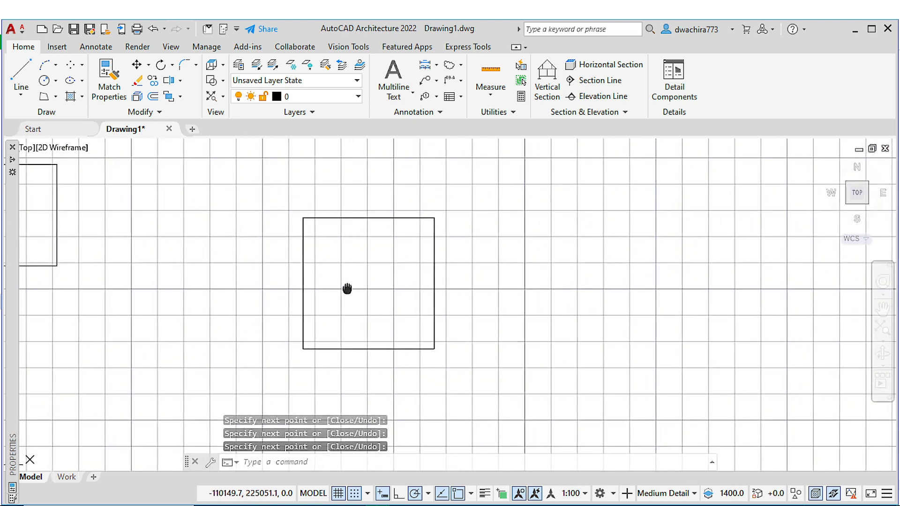
left_click(300, 226)
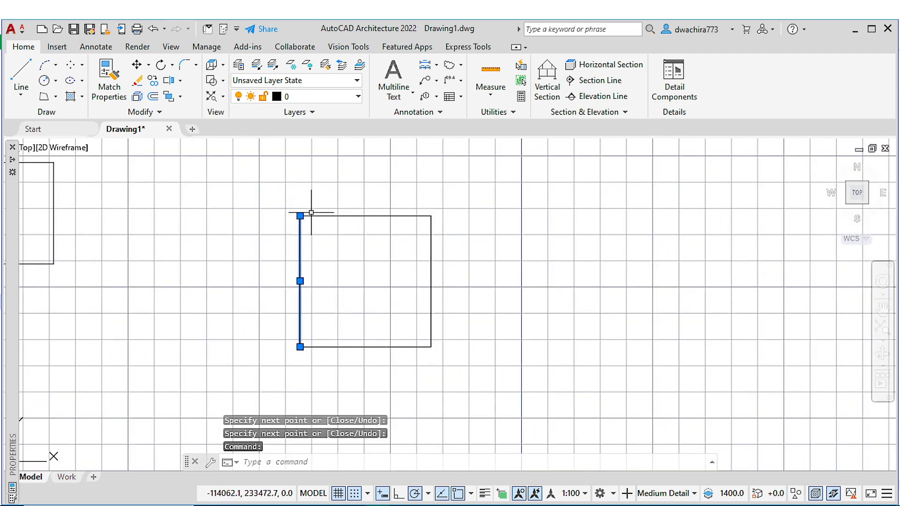
key("Escape")
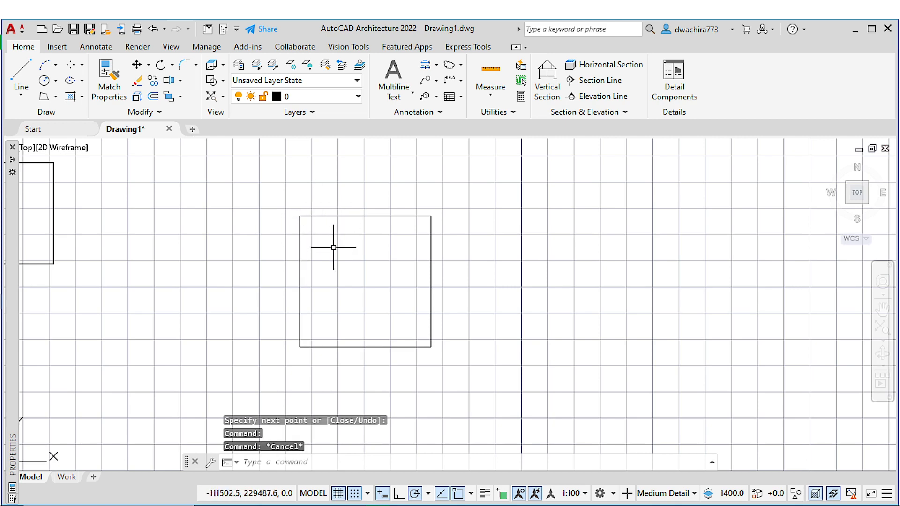
- Start a new line chain beside the square with polar-aligned segments about 22,700 units right, down, and a shorter one right
mouse_move(334, 247)
middle_mouse_down()
mouse_move(302, 237)
mouse_move(251, 243)
middle_mouse_up()
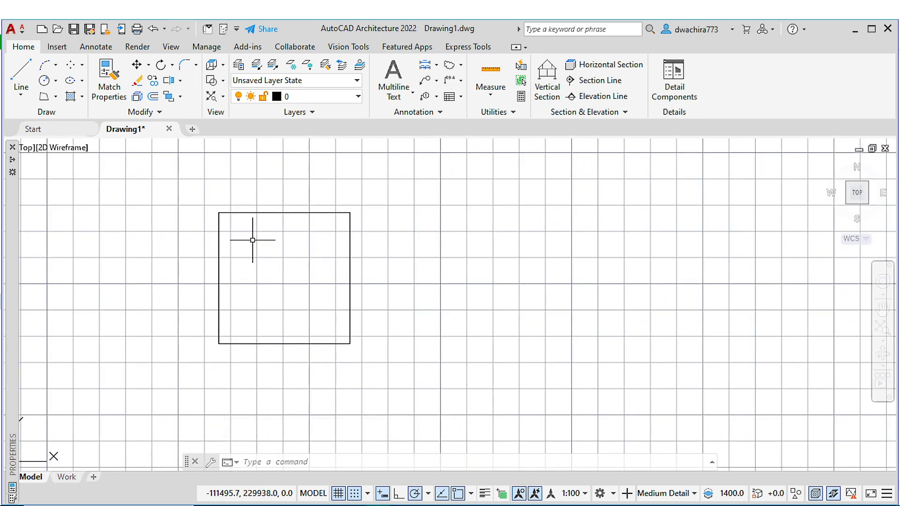
left_click(22, 98)
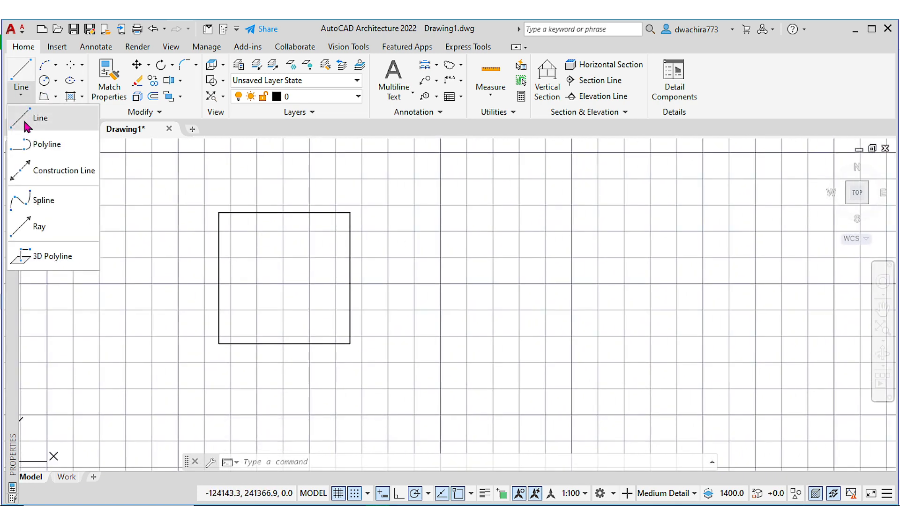
left_click(26, 116)
left_click(412, 242)
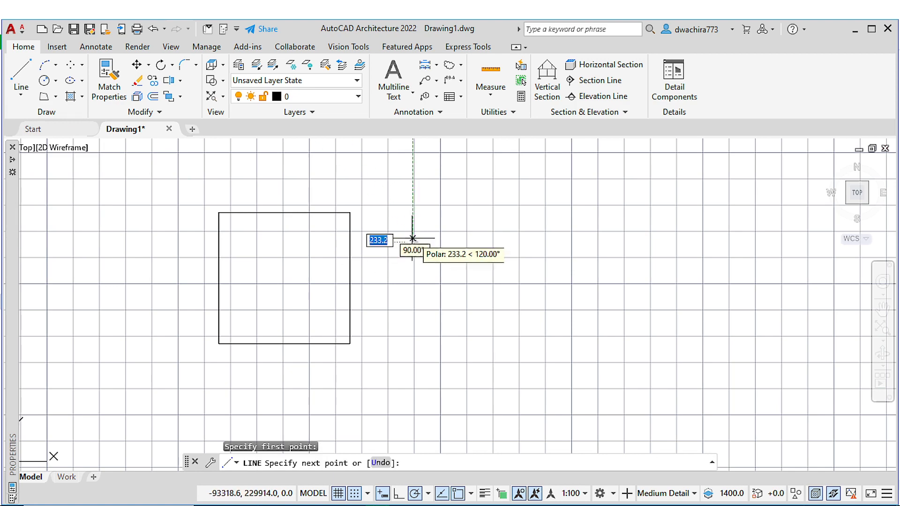
left_click(610, 242)
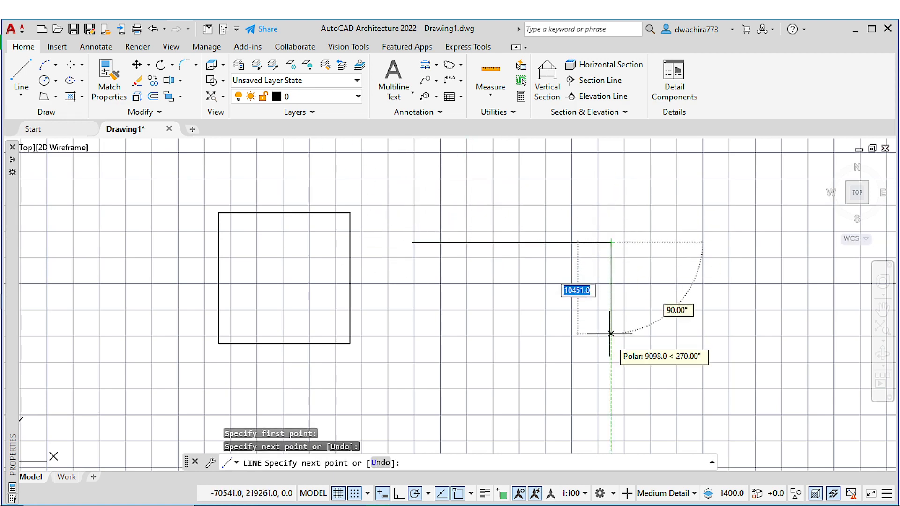
left_click(611, 357)
left_click(693, 357)
- Add a slightly slanted downward segment about 8,300 units long and a bottom segment about 31,200 units left, leaving the outline open
middle_click_drag(693, 435, 657, 352)
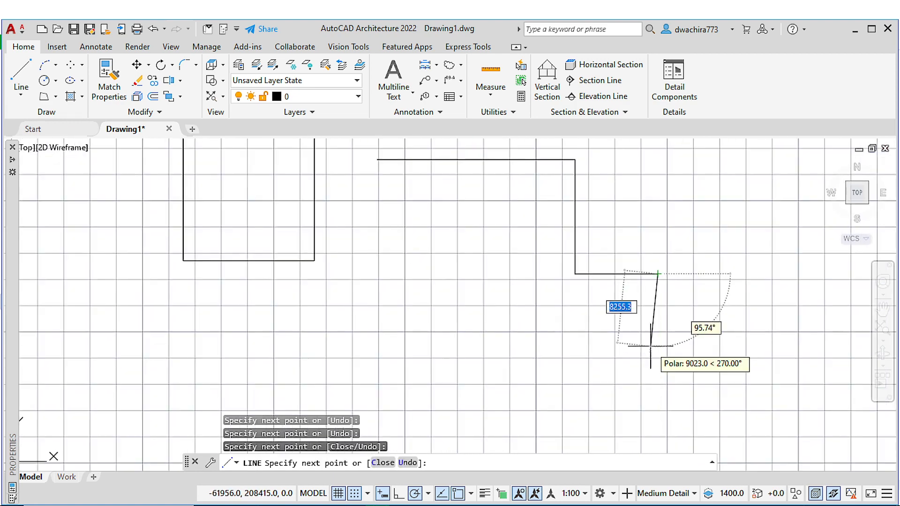
left_click(651, 346)
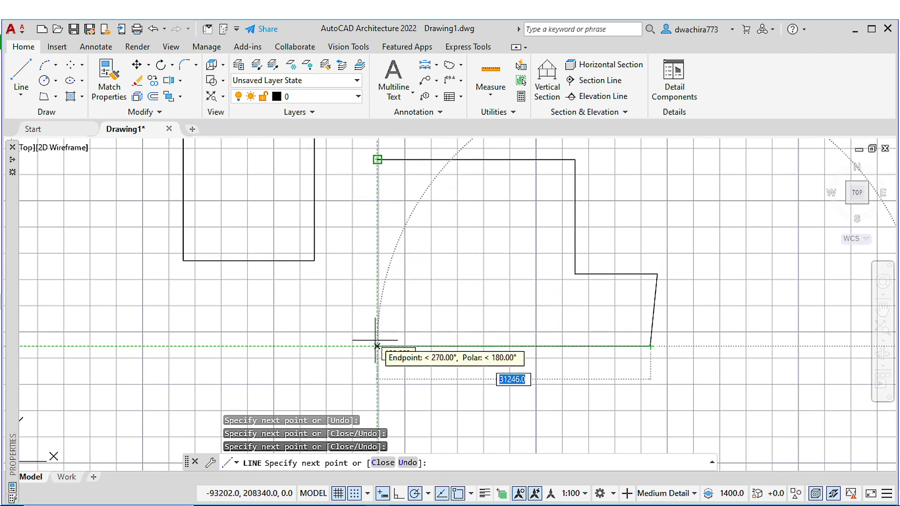
left_click(377, 346)
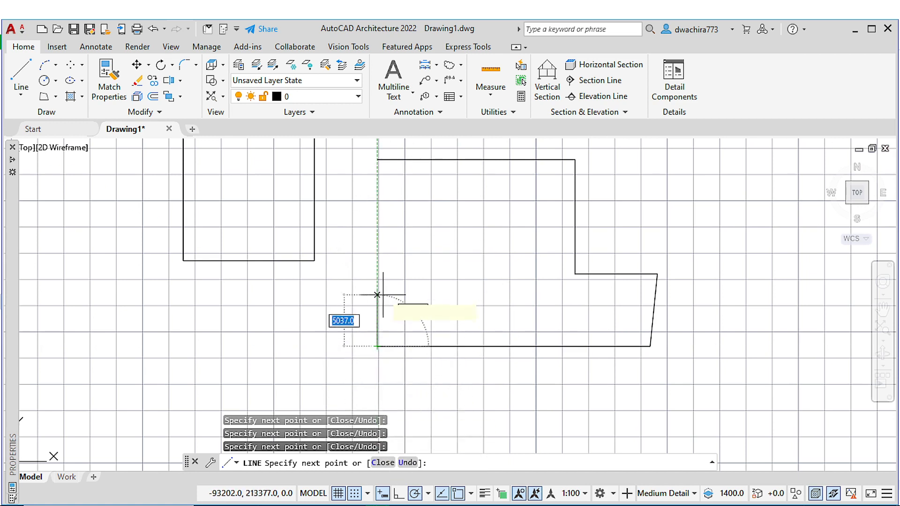
key("Escape")
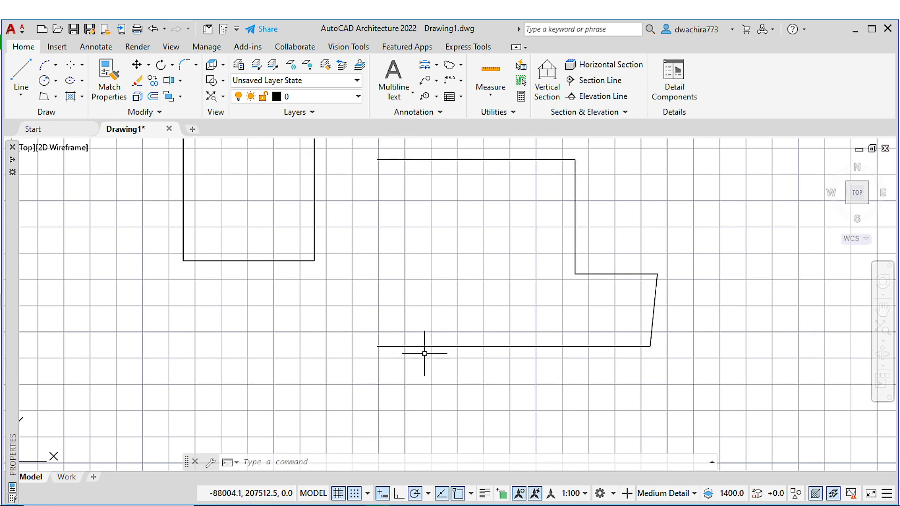
- Switch the drawing from the top view to the SW Isometric view
scroll(424, 353, "down", 6)
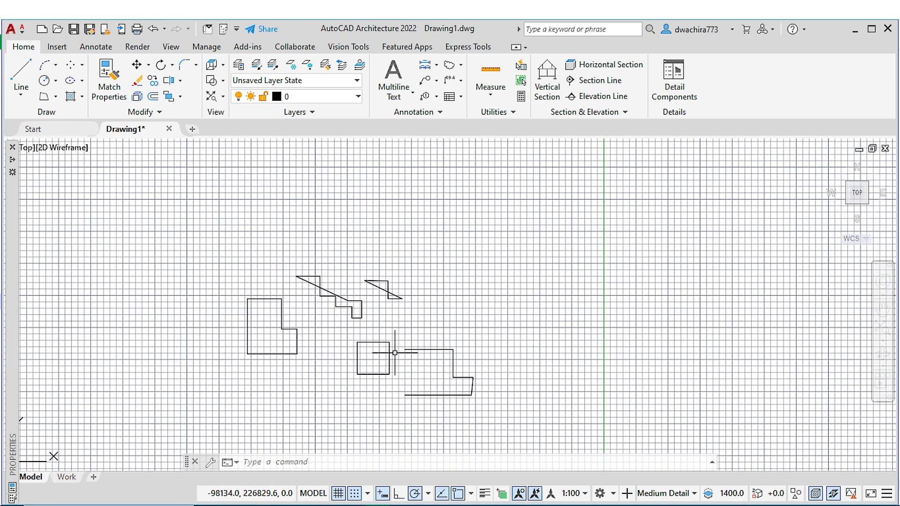
scroll(417, 373, "up", 2)
scroll(416, 373, "down", 2)
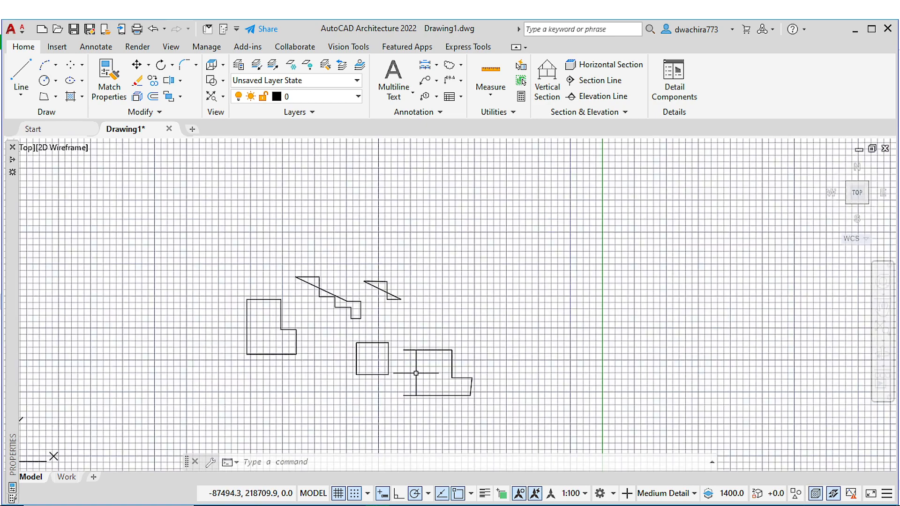
mouse_move(412, 367)
middle_mouse_down()
mouse_move(386, 267)
mouse_move(345, 263)
middle_mouse_up()
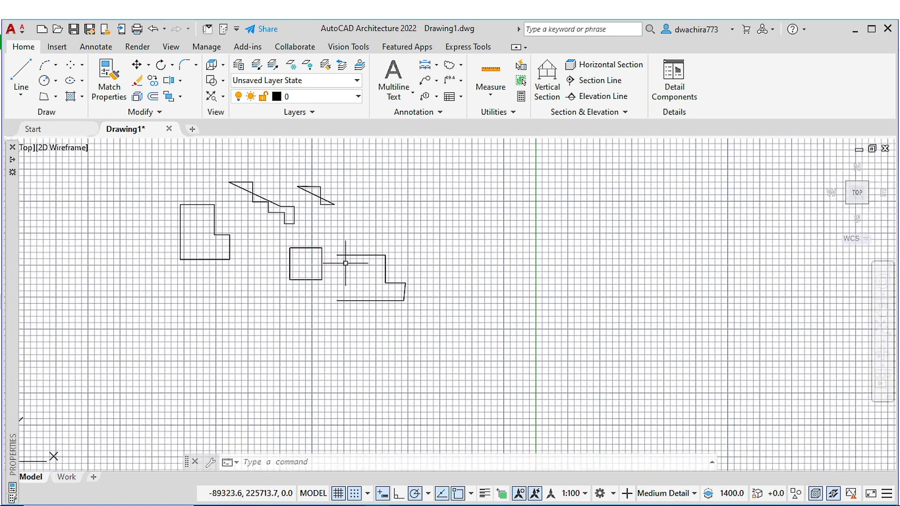
left_click(848, 202)
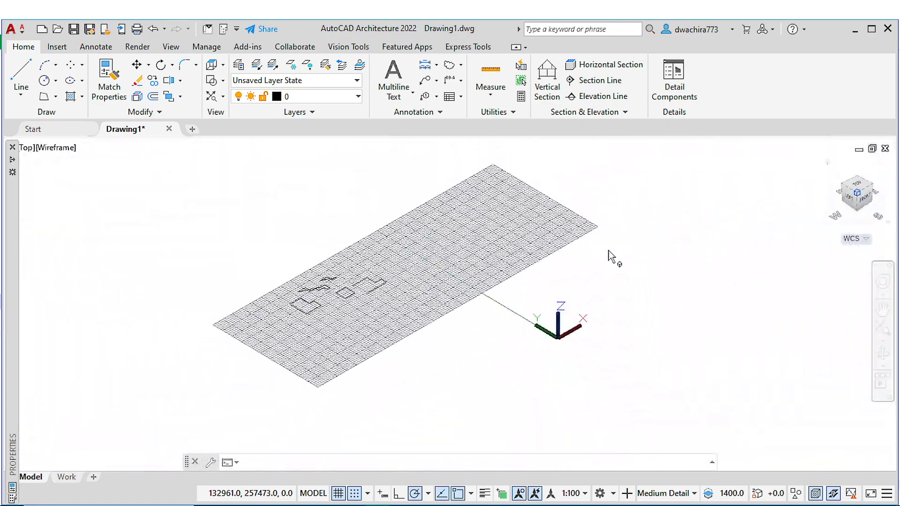
left_click(861, 188)
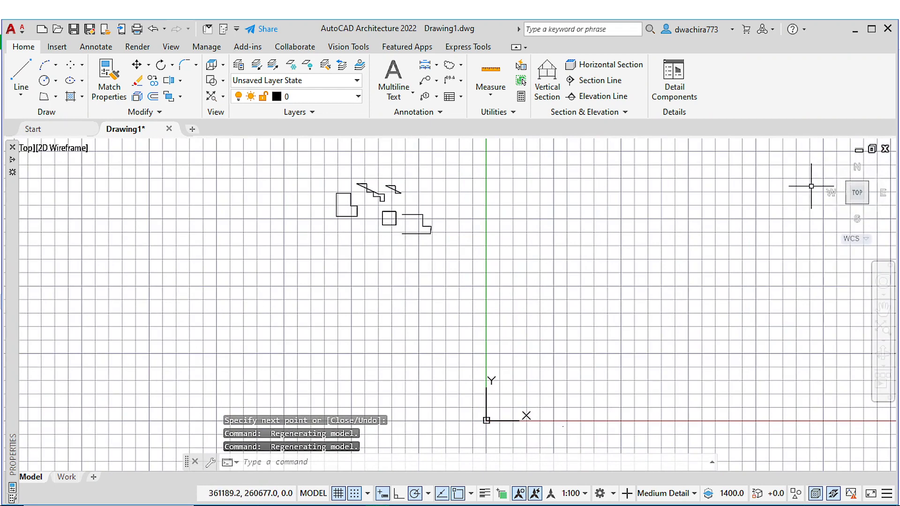
left_click(847, 203)
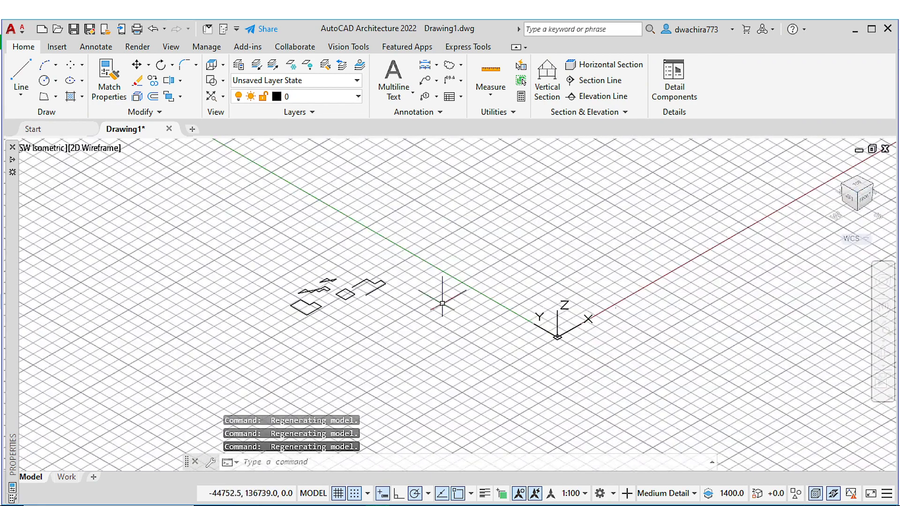
scroll(364, 289, "up", 4)
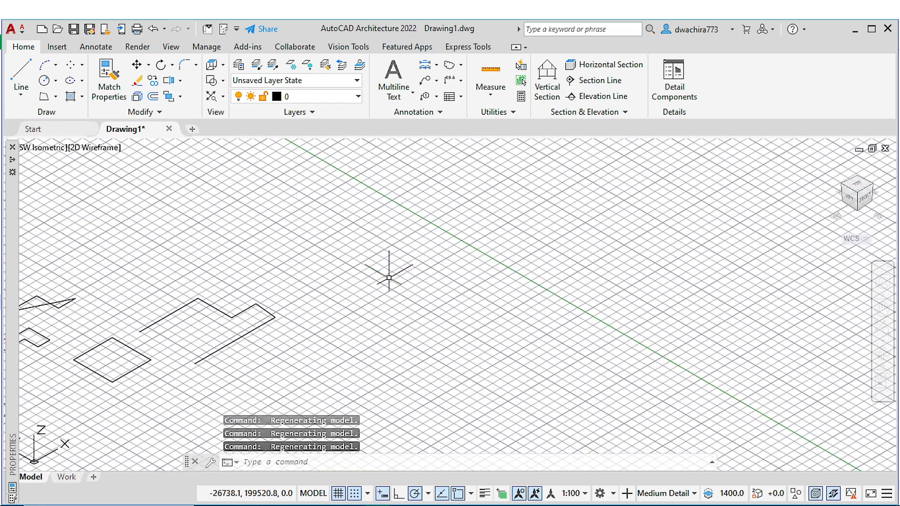
- Draw a single vertical line about 15,000 units up along the Z axis, in the empty area beside the open outline
left_click(21, 95)
left_click(28, 117)
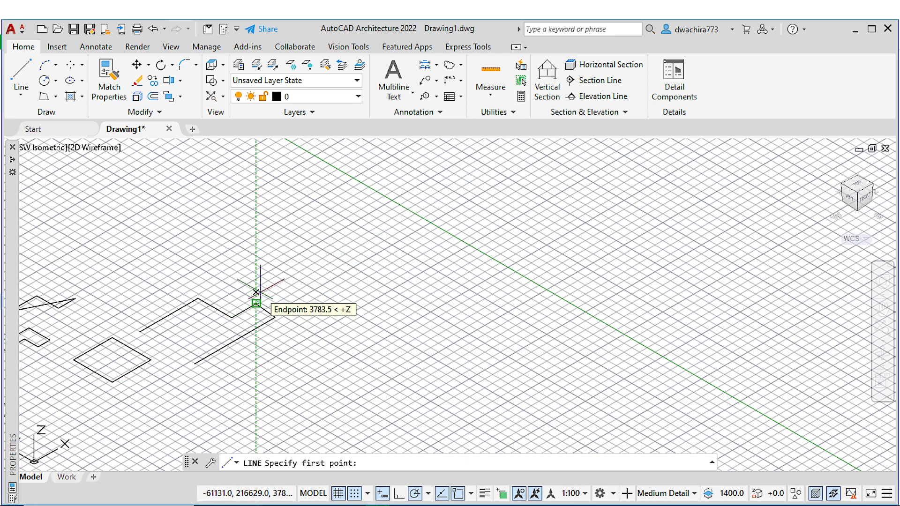
scroll(256, 293, "up", 3)
scroll(257, 281, "down", 3)
mouse_move(261, 282)
middle_mouse_down()
mouse_move(219, 276)
mouse_move(366, 292)
middle_mouse_up()
scroll(275, 291, "up", 2)
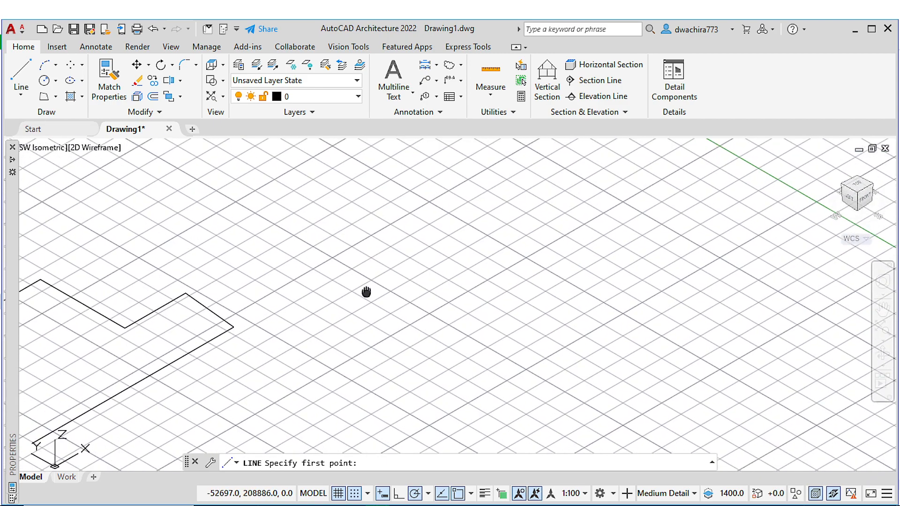
left_click(332, 257)
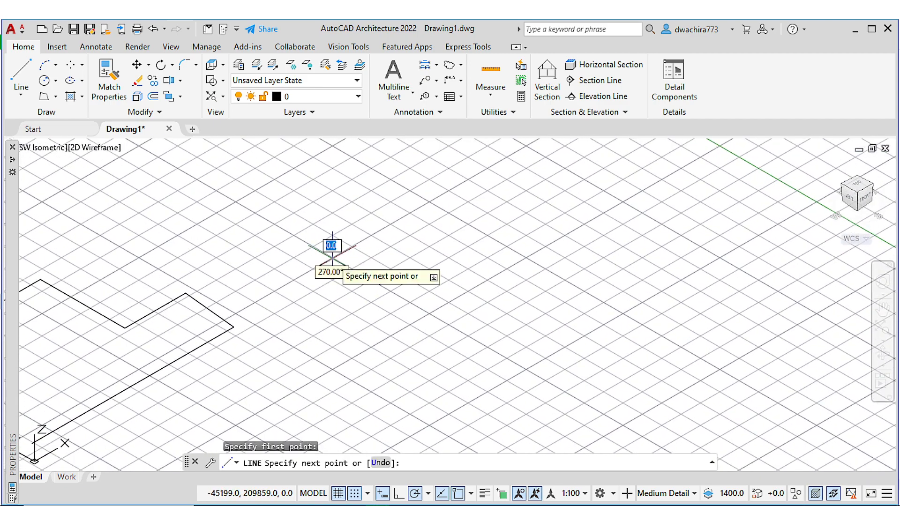
middle_click_drag(331, 217, 327, 273)
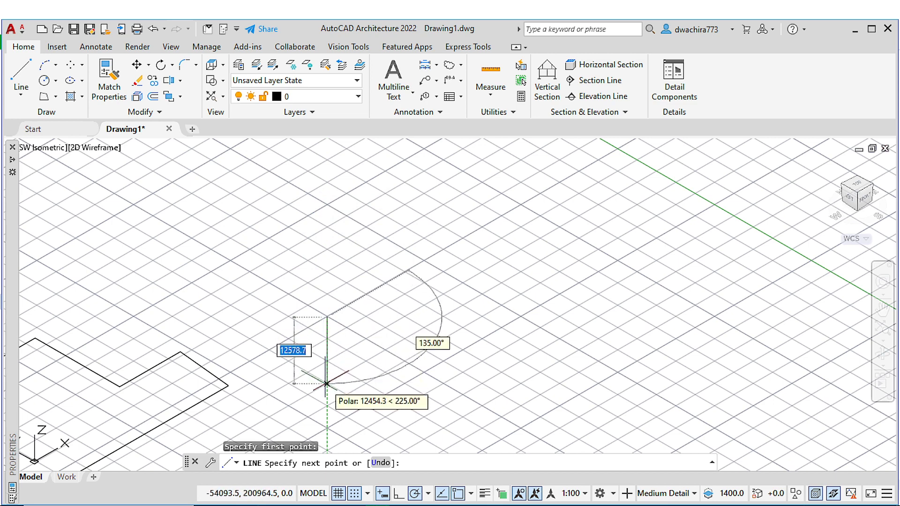
middle_click_drag(327, 413, 315, 250)
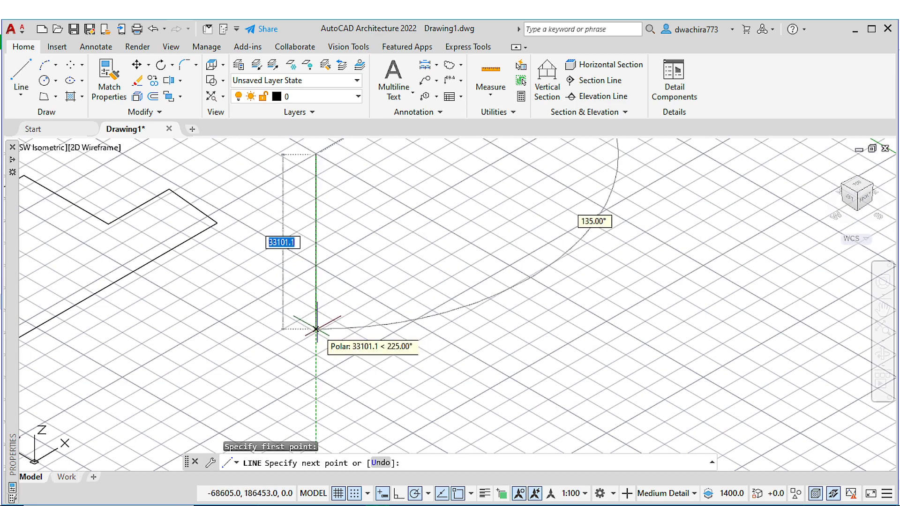
middle_click_drag(295, 261, 308, 418)
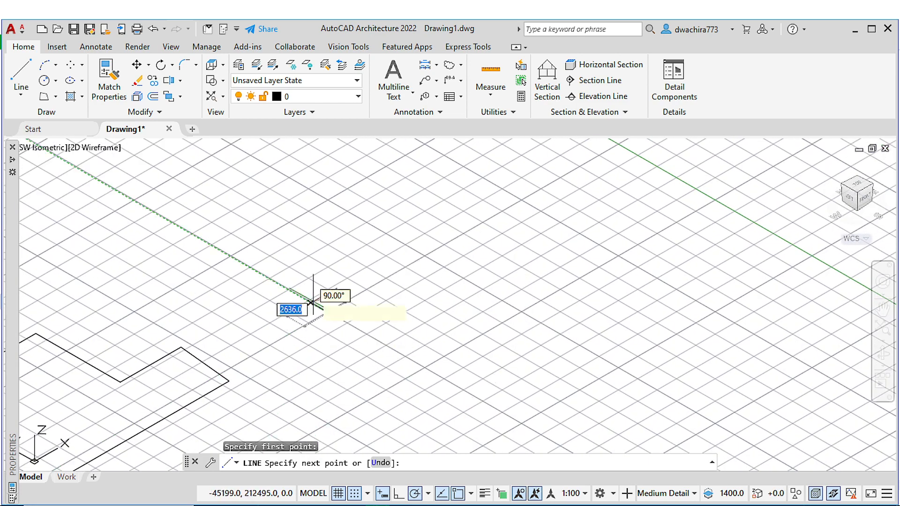
left_click(326, 200)
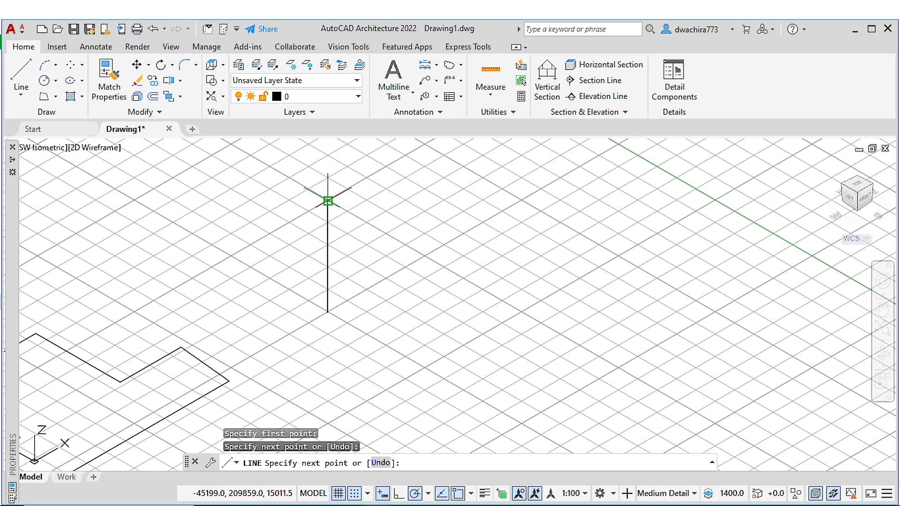
key("Return")
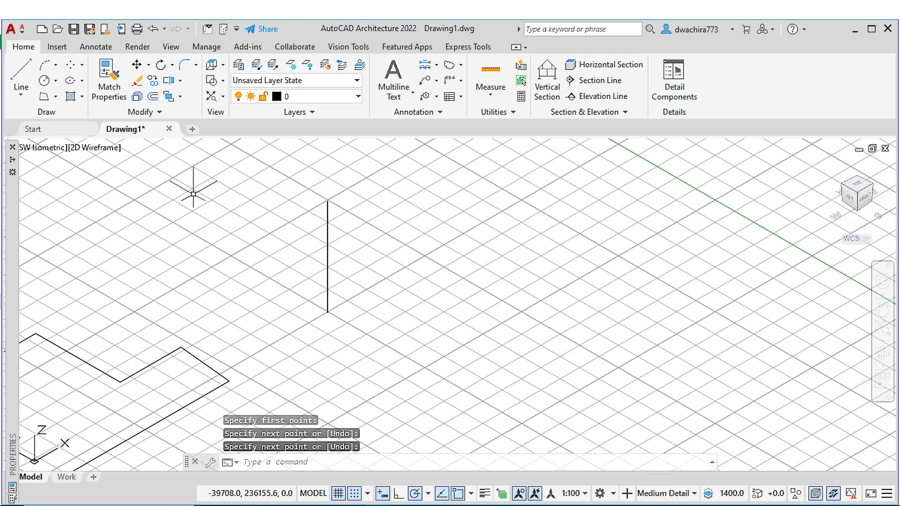
- Orbit to a lower viewing angle around the vertical line and bring up the line tool variants
middle_click_drag(333, 196, 376, 178, "shift")
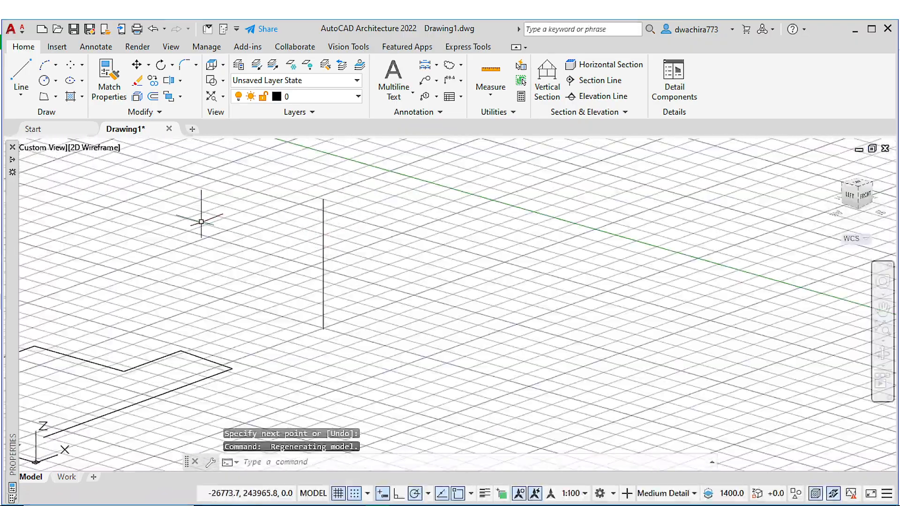
left_click(20, 95)
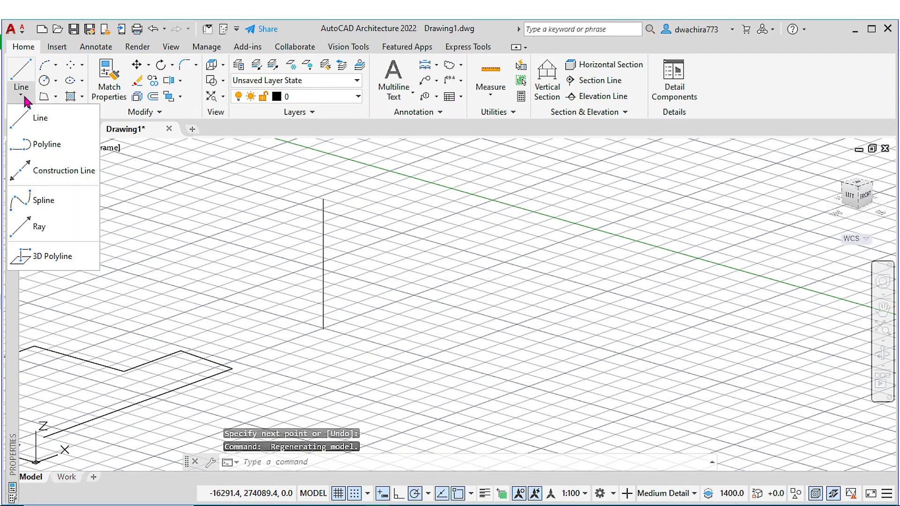